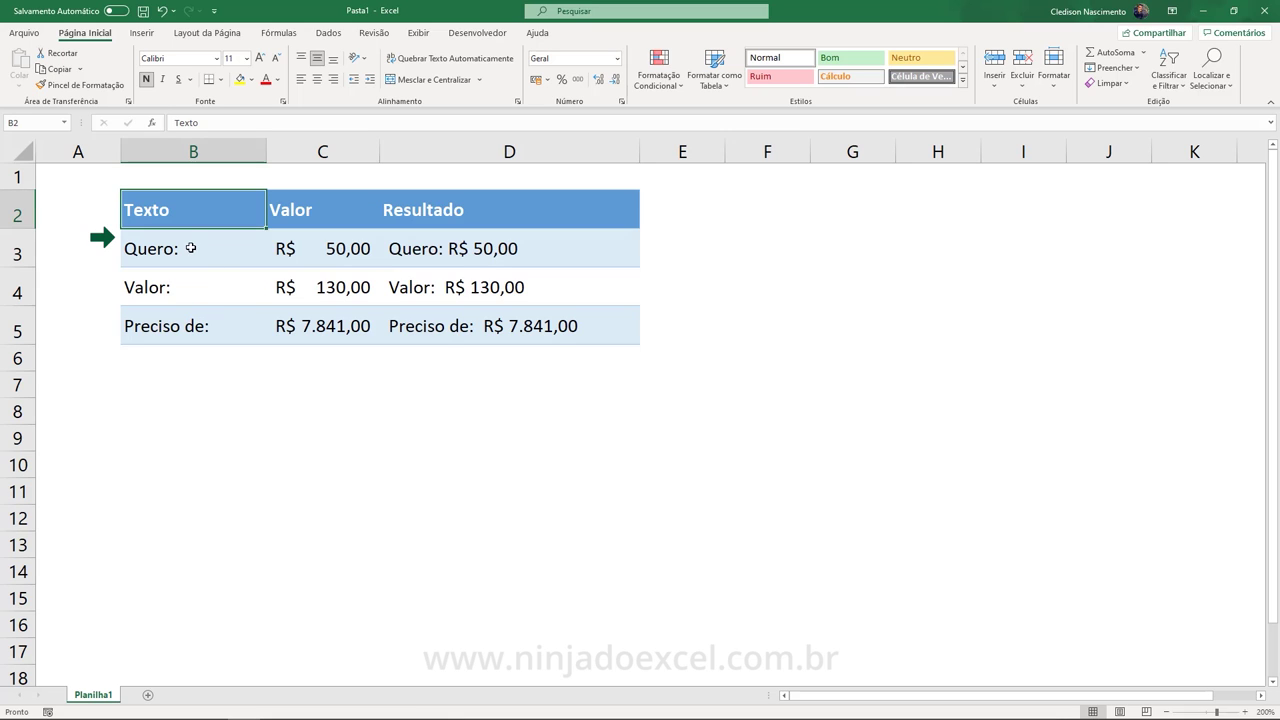
Delete the results in D3:D5 so the Resultado column is empty, leaving D3 selected.
{"action": "left_click_drag", "start_coordinate": [189, 249], "coordinate": [200, 326]}
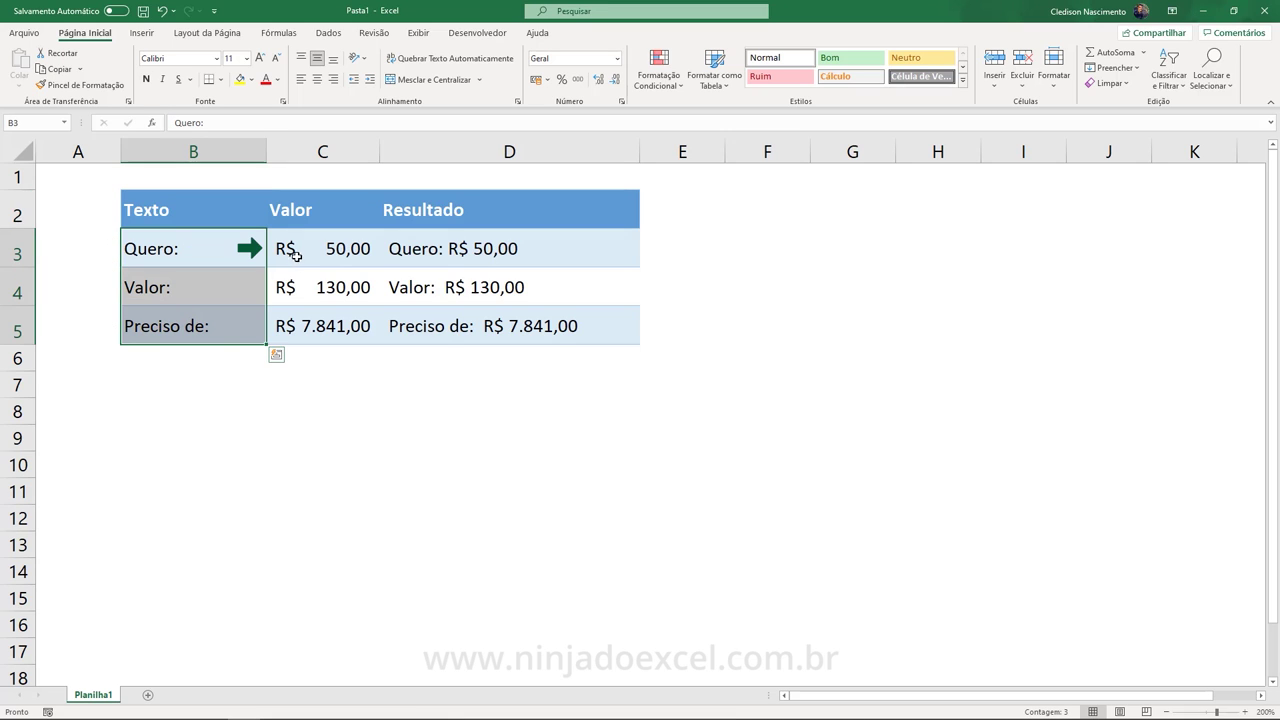
{"action": "left_click_drag", "start_coordinate": [293, 253], "coordinate": [303, 321]}
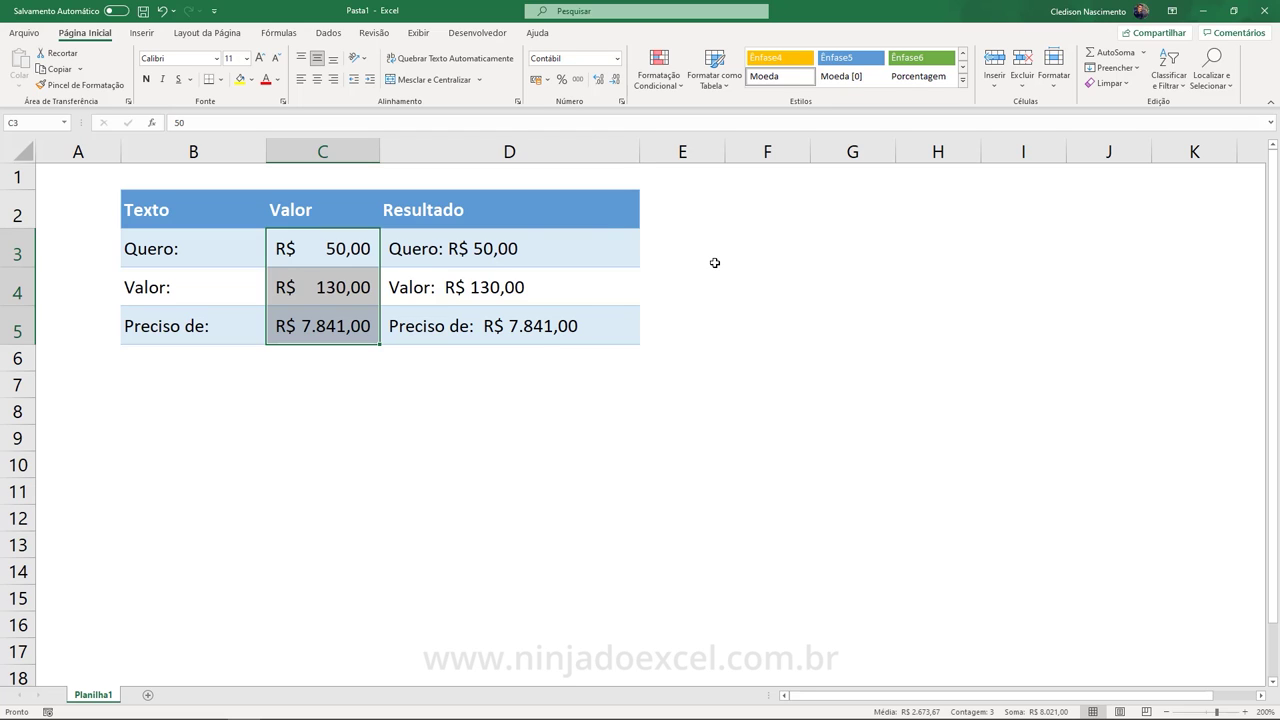
{"action": "left_click_drag", "start_coordinate": [514, 249], "coordinate": [509, 323]}
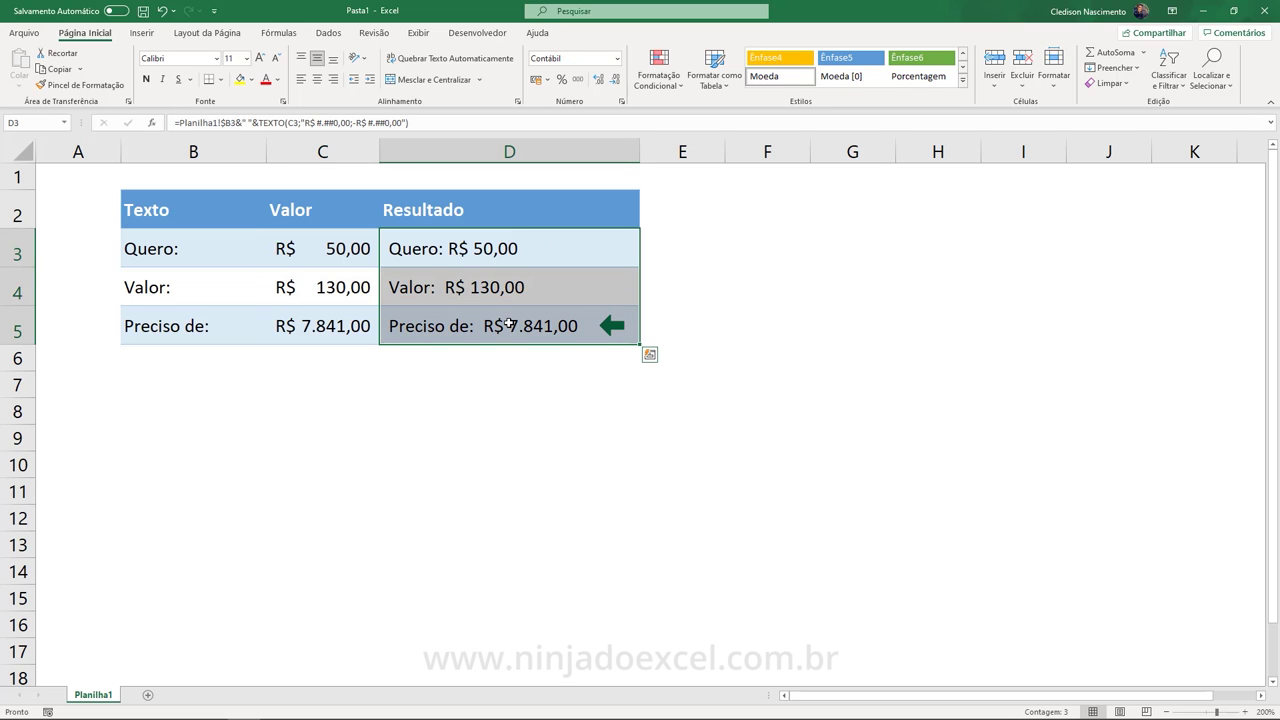
{"action": "key", "text": "Delete"}
{"action": "left_click", "coordinate": [449, 245]}
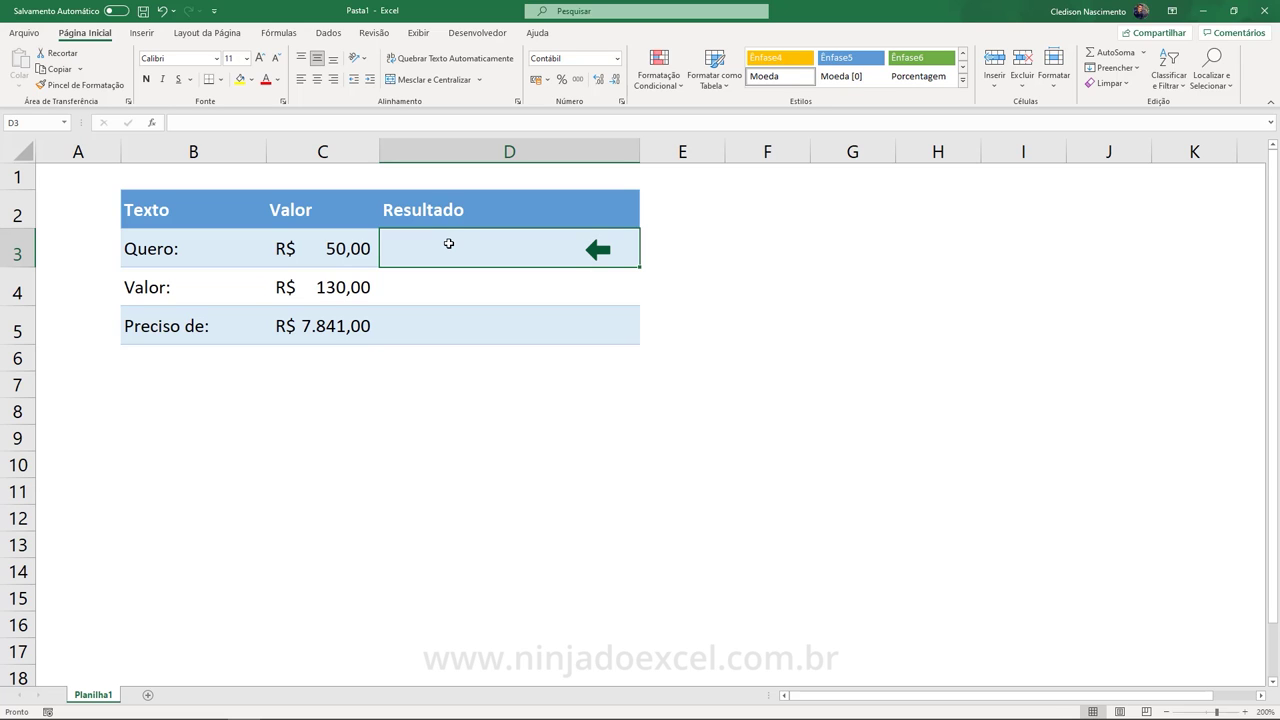
Enter =CONCAT(B3;C3) in D3 so it displays 'Quero: 50'.
{"action": "type", "text": "=c"}
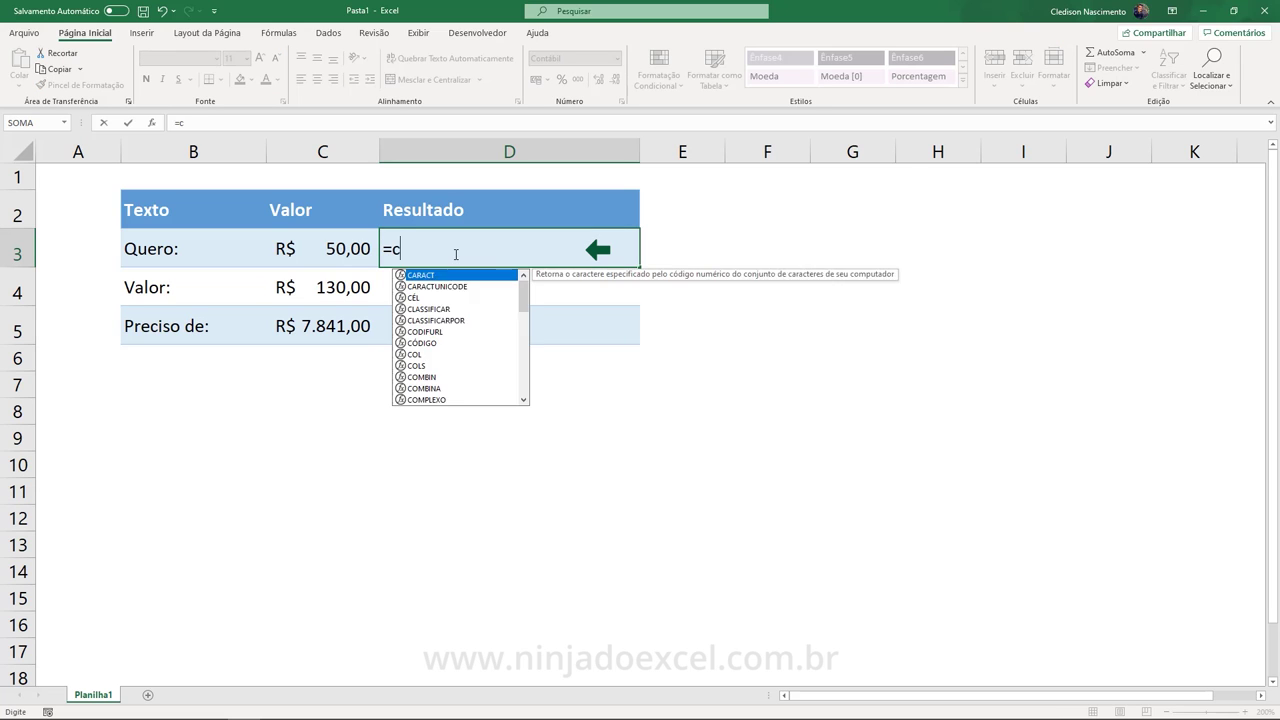
{"action": "type", "text": "on"}
{"action": "key", "text": "Tab"}
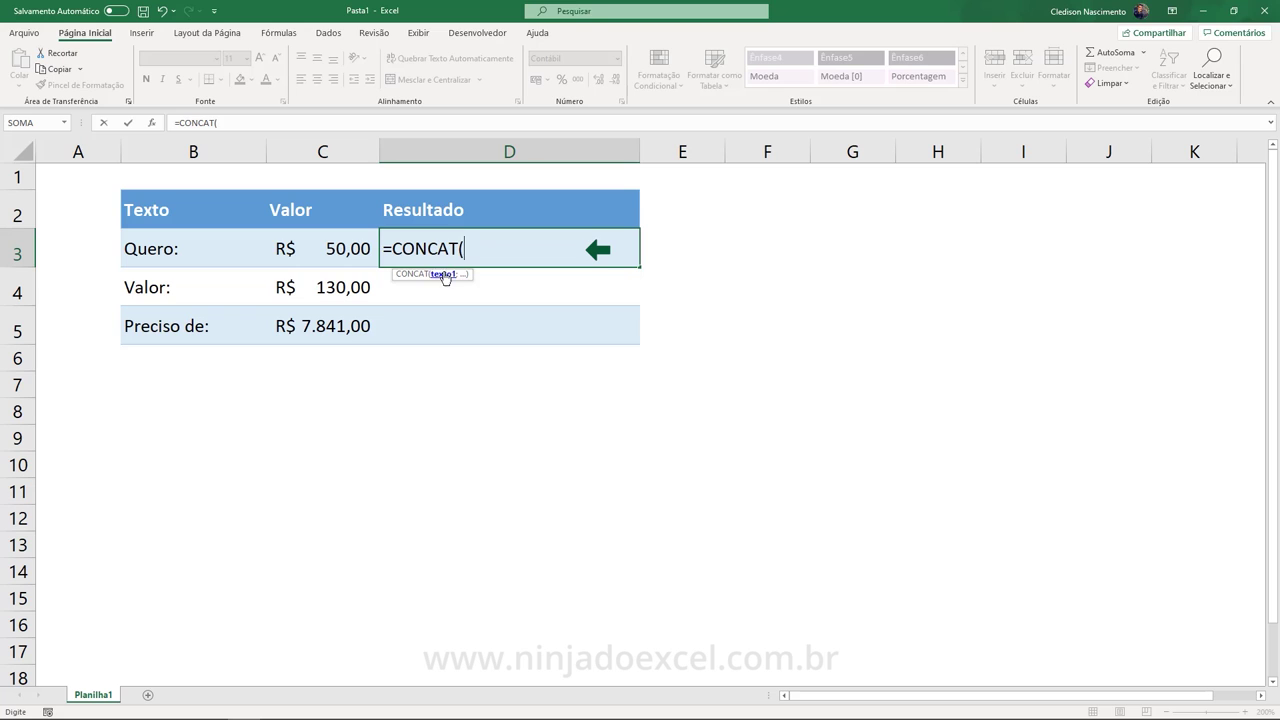
{"action": "left_click", "coordinate": [181, 247]}
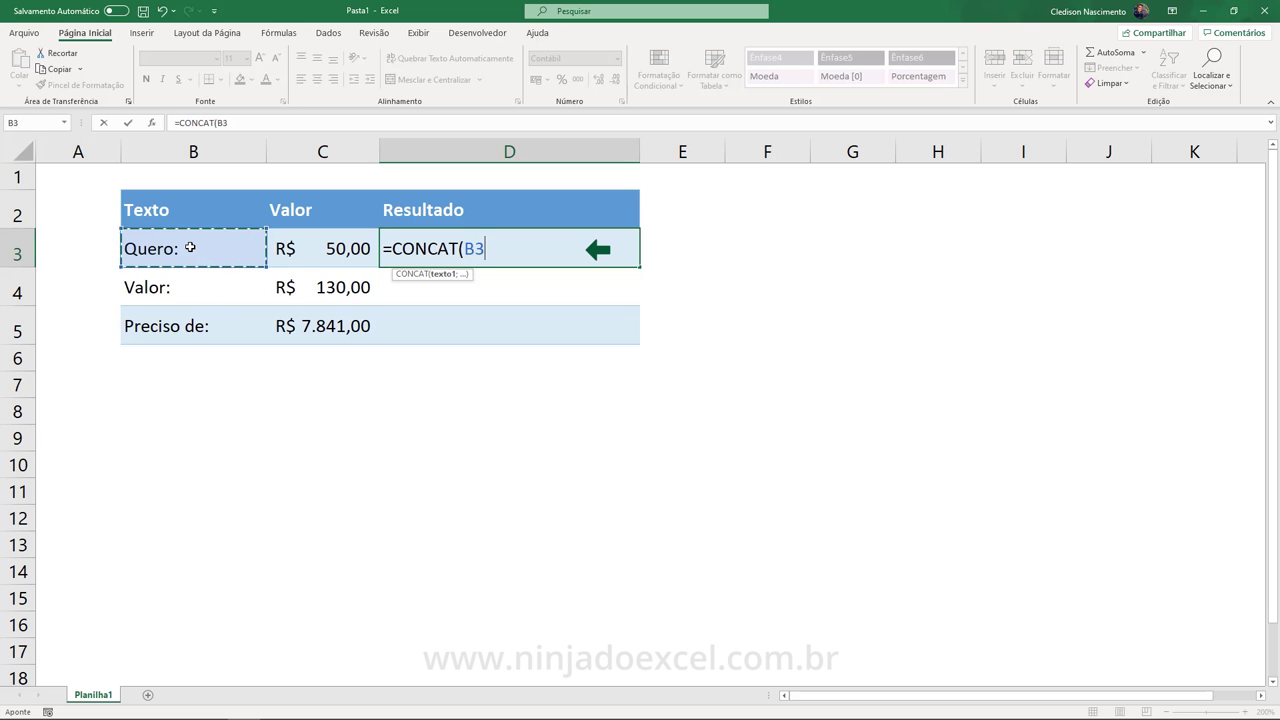
{"action": "type", "text": ";"}
{"action": "left_click", "coordinate": [331, 247]}
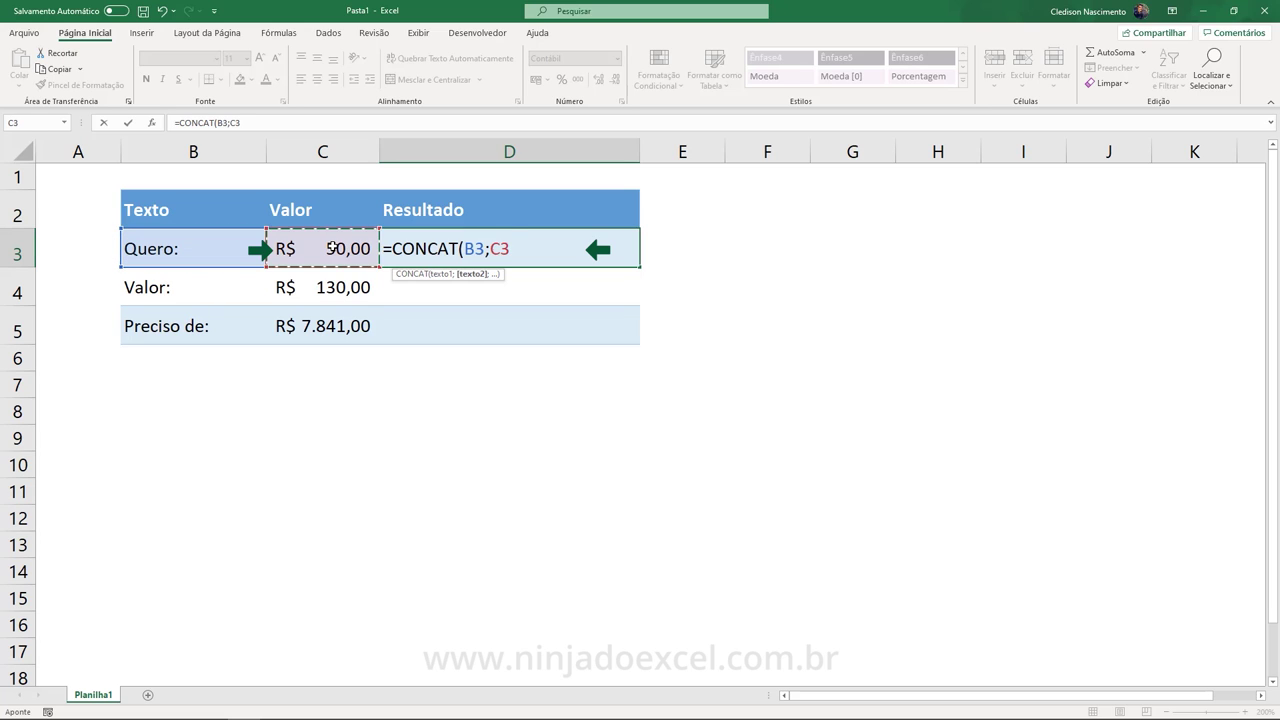
{"action": "left_click", "coordinate": [568, 251]}
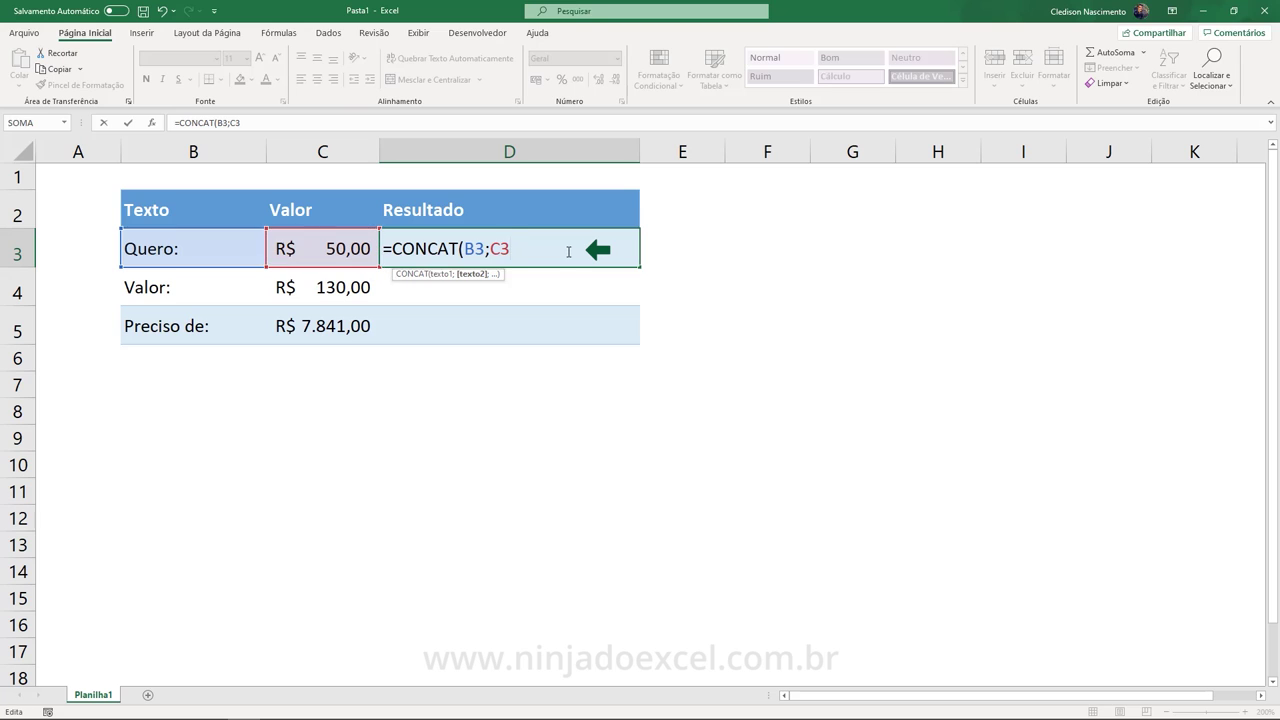
{"action": "type", "text": ")"}
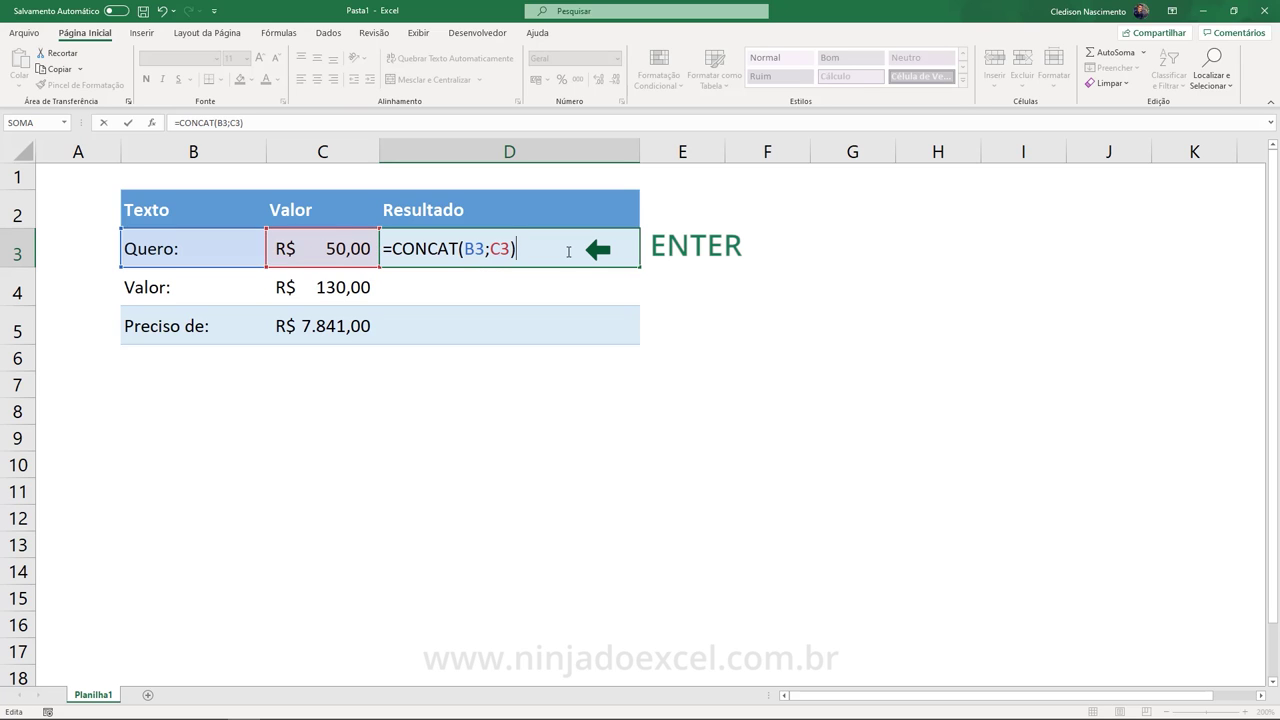
{"action": "key", "text": "Return"}
{"action": "left_click", "coordinate": [509, 248]}
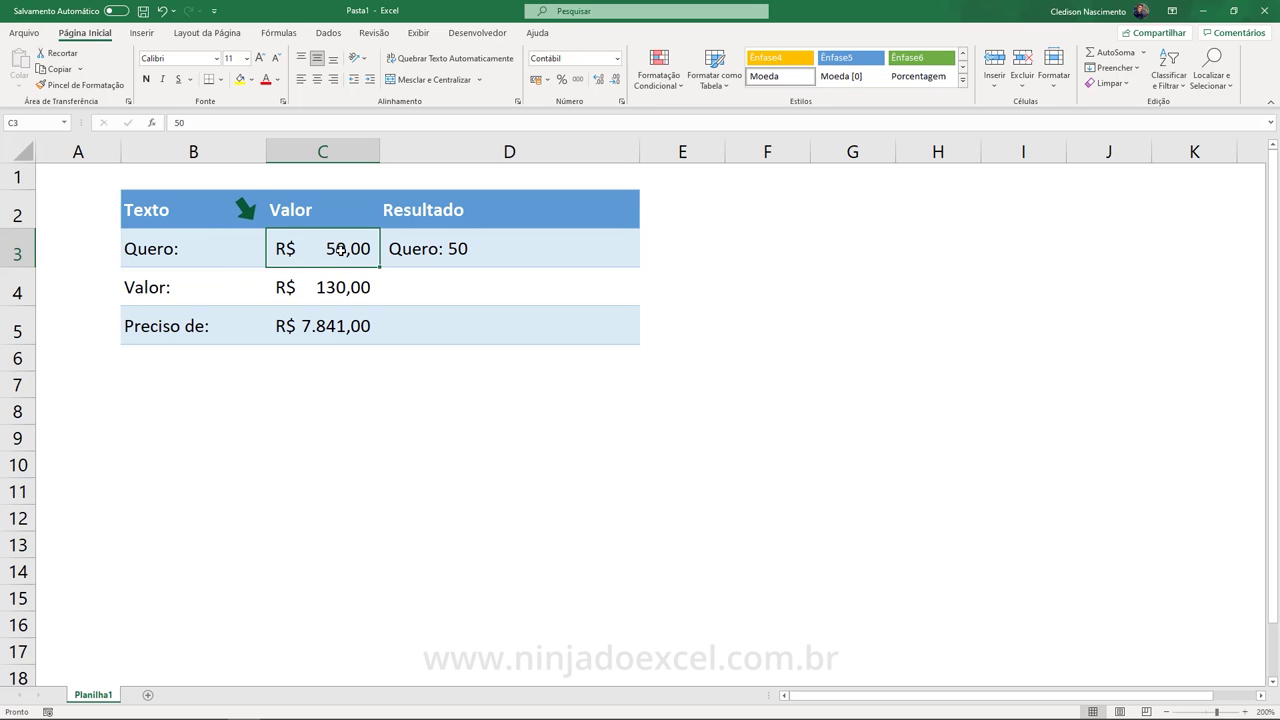
Edit the D3 formula to =CONCAT(B3;"R$ ";C3;",00") so it shows 'Quero: R$ 50,00'.
{"action": "left_click", "coordinate": [345, 257]}
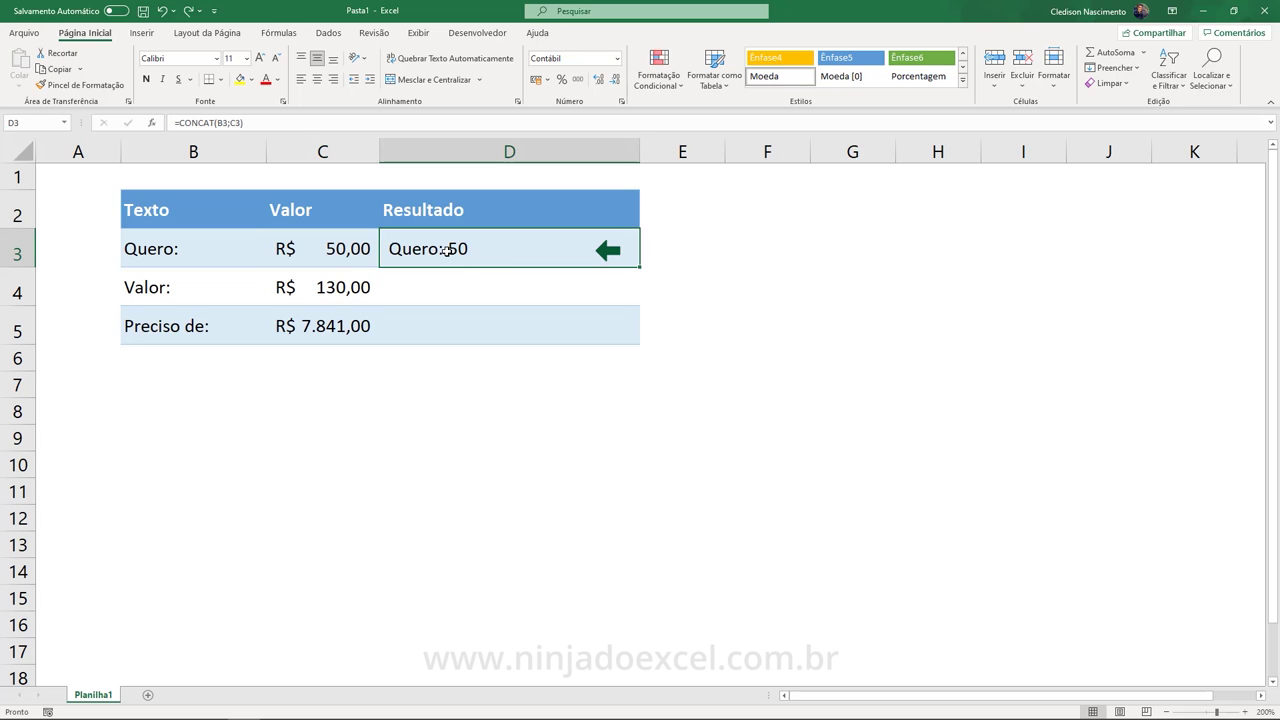
{"action": "double_click", "coordinate": [445, 250]}
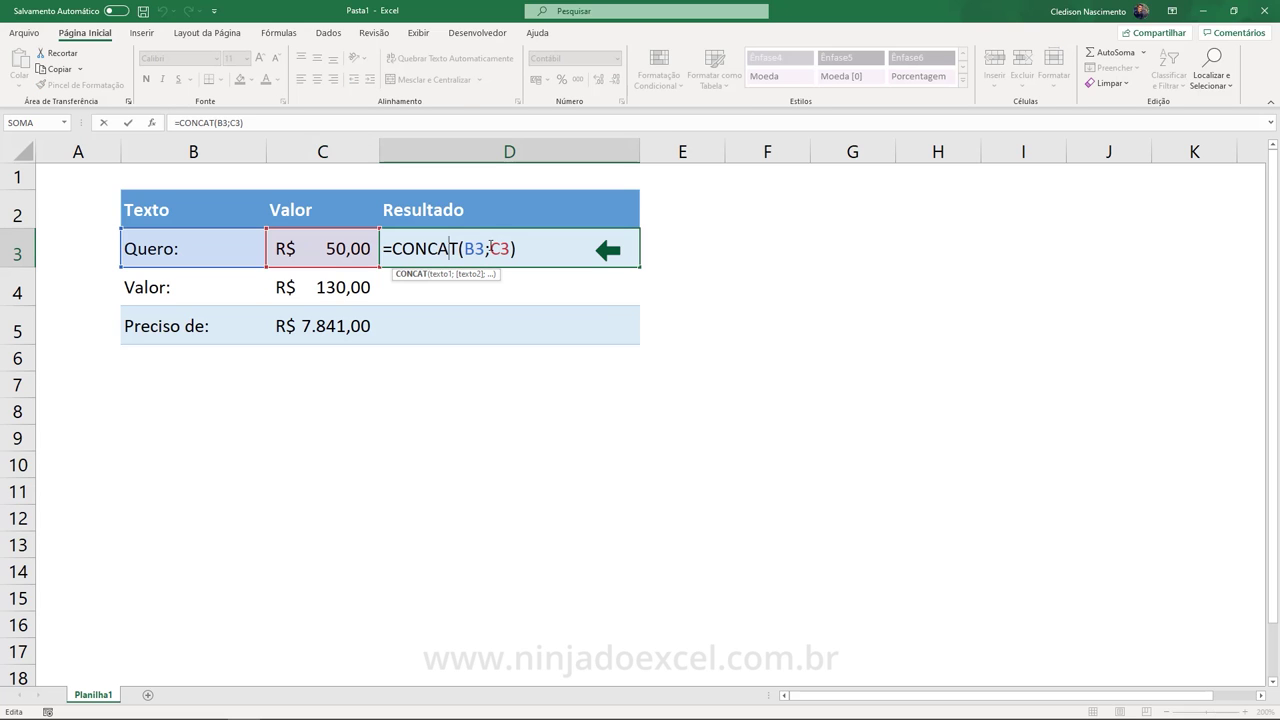
{"action": "left_click", "coordinate": [491, 247]}
{"action": "type", "text": "\"R"}
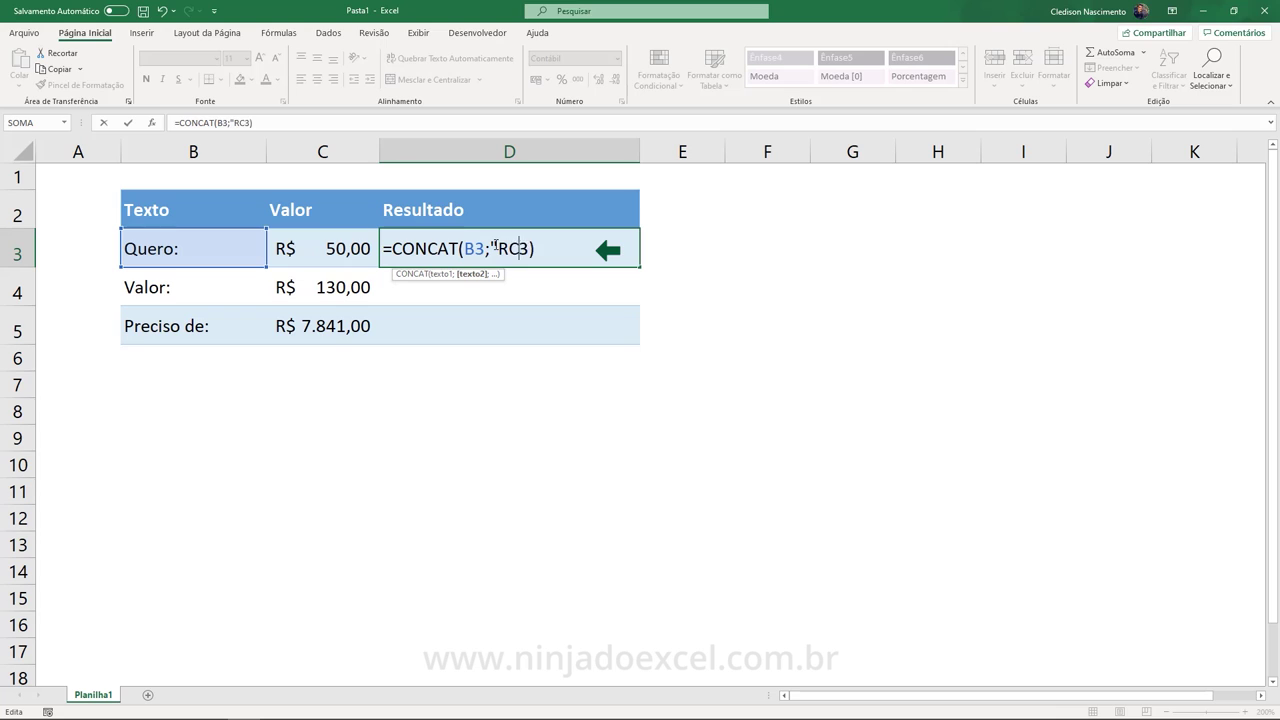
{"action": "type", "text": "$ \";"}
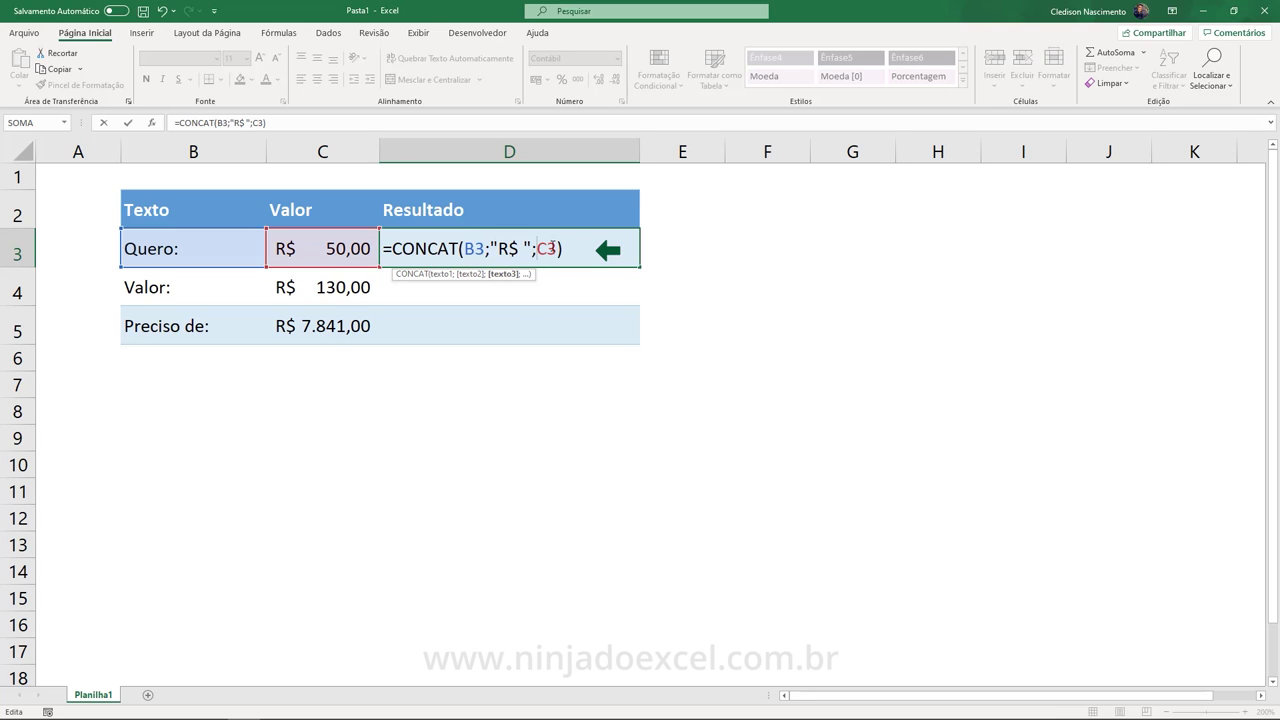
{"action": "left_click", "coordinate": [557, 248]}
{"action": "type", "text": ";\","}
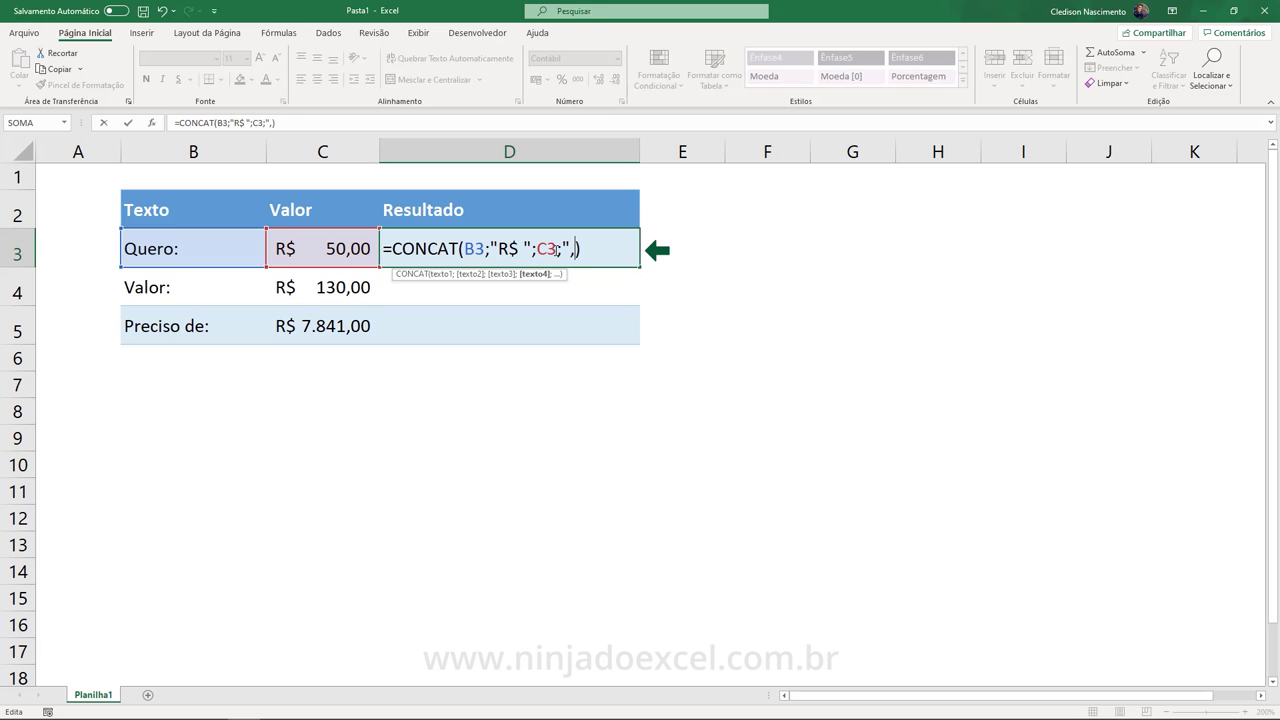
{"action": "type", "text": "00\""}
{"action": "key", "text": "Return"}
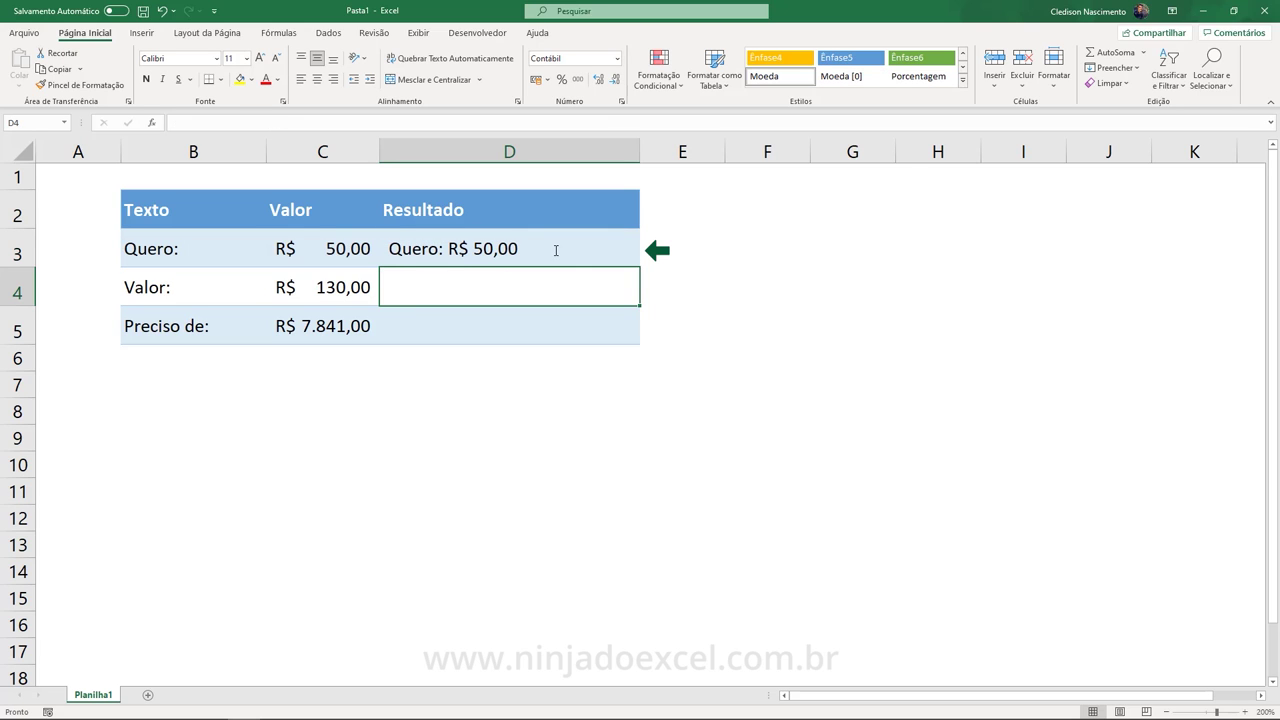
Fill the D3 formula down through D5 and check the copied formulas in D4 and D5.
{"action": "left_click", "coordinate": [597, 248]}
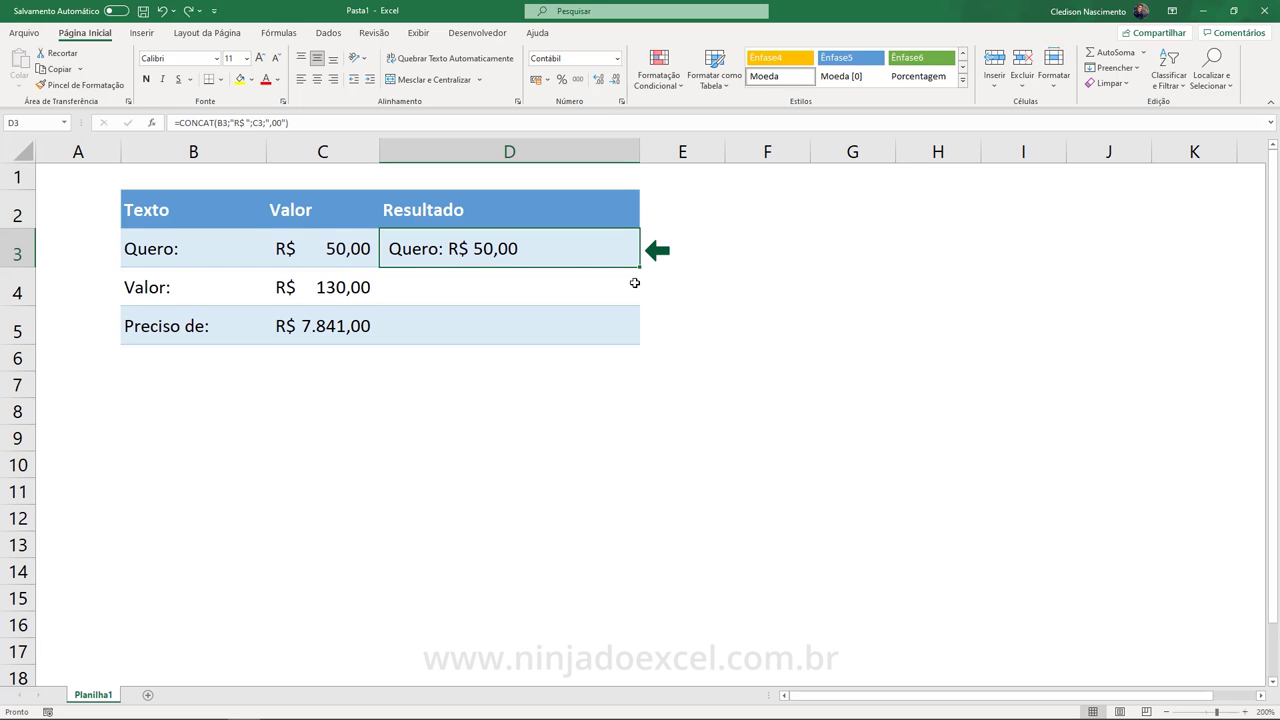
{"action": "left_click_drag", "start_coordinate": [640, 268], "coordinate": [642, 338]}
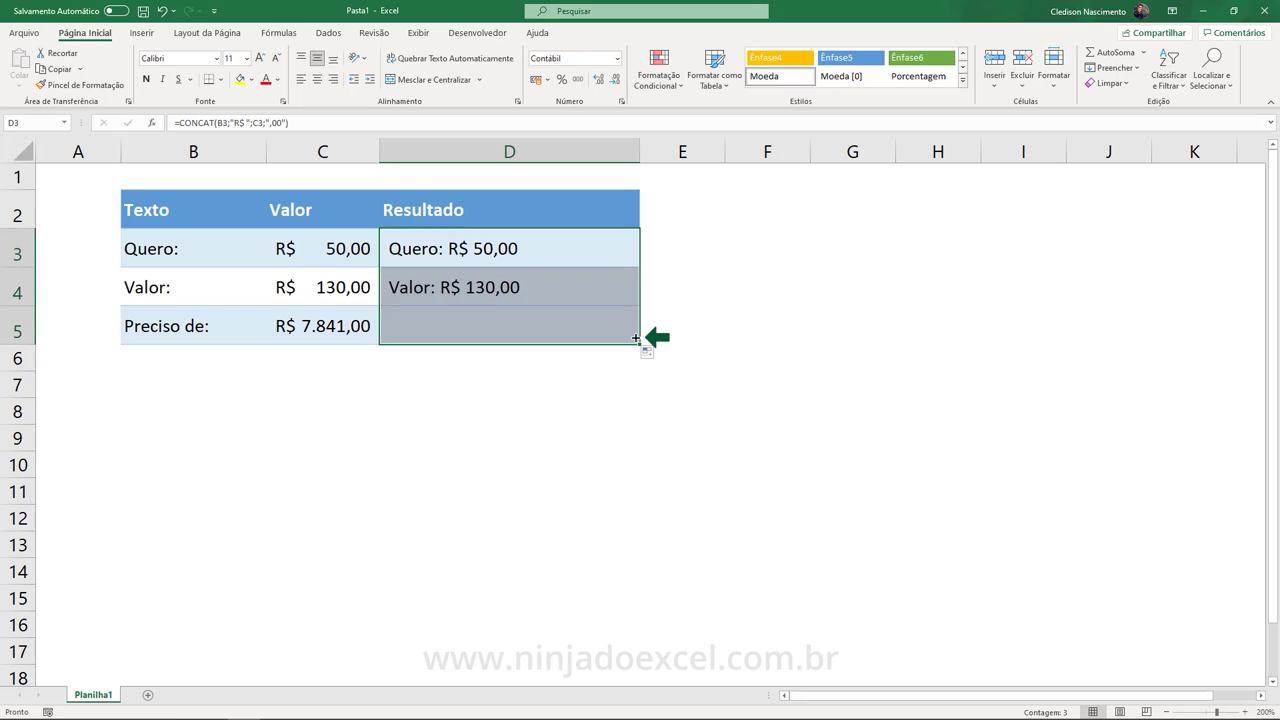
{"action": "left_click", "coordinate": [690, 328]}
{"action": "left_click", "coordinate": [567, 316]}
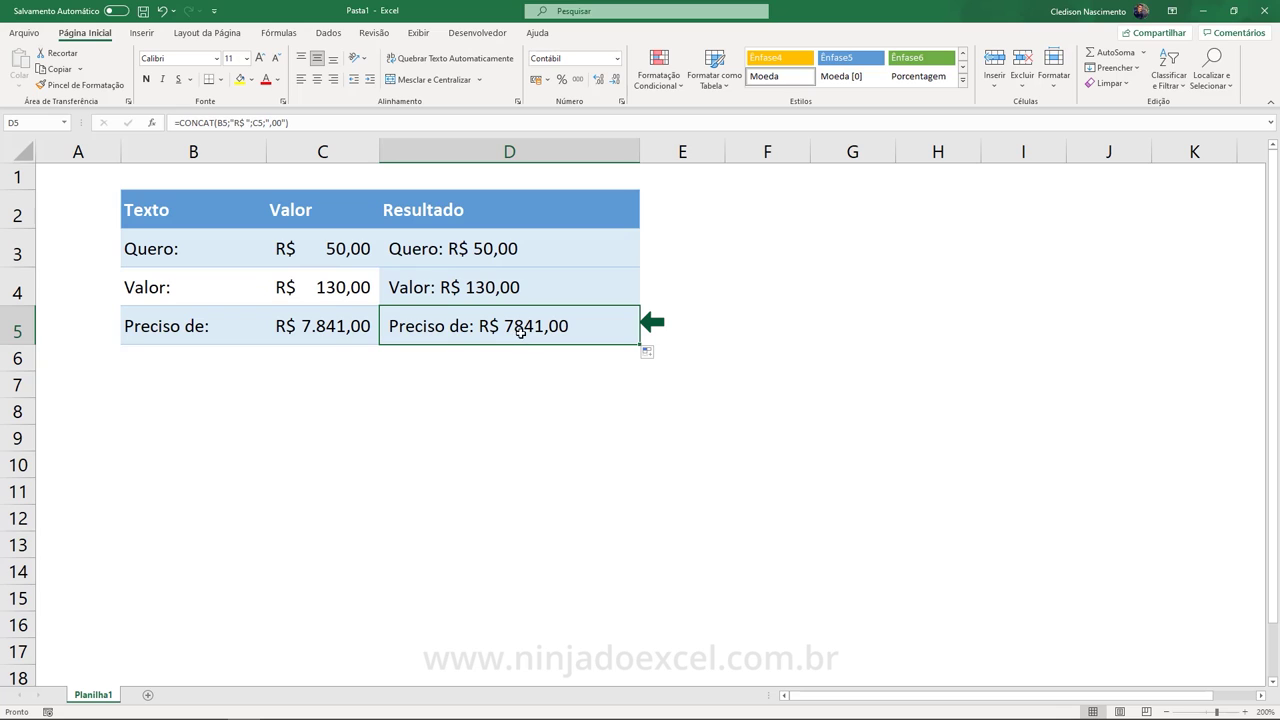
{"action": "left_click", "coordinate": [522, 291]}
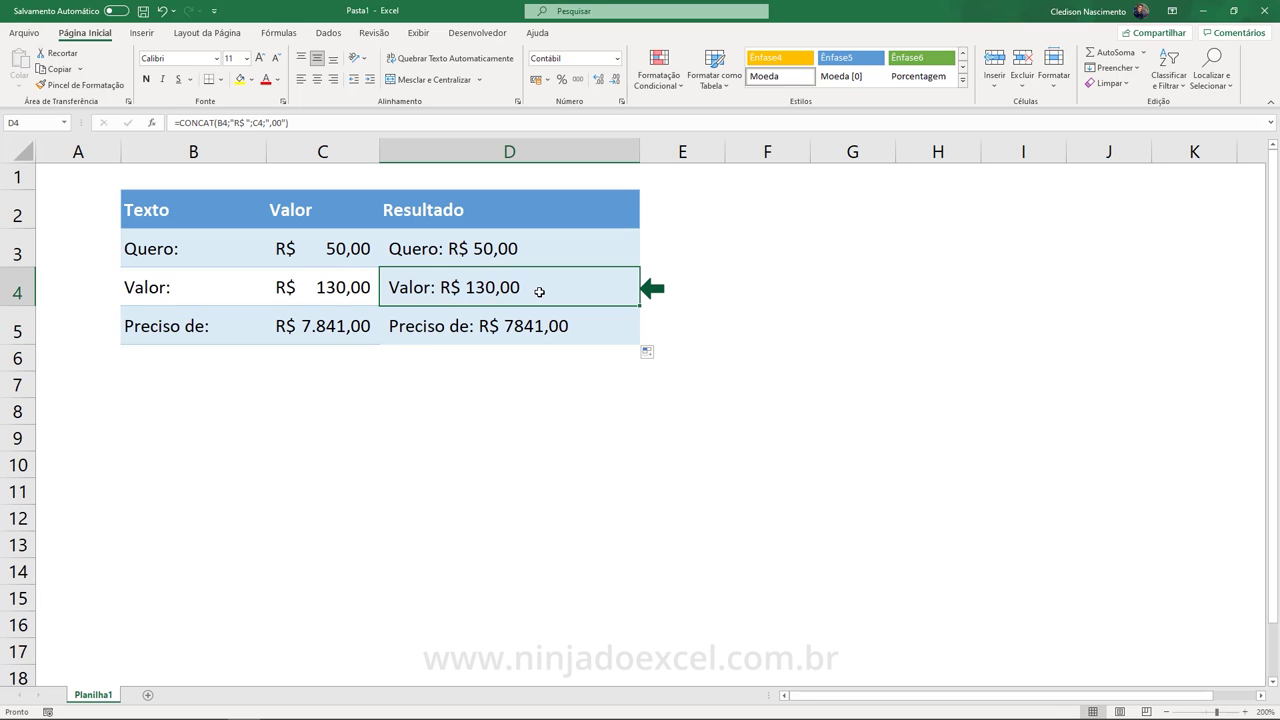
{"action": "double_click", "coordinate": [360, 287]}
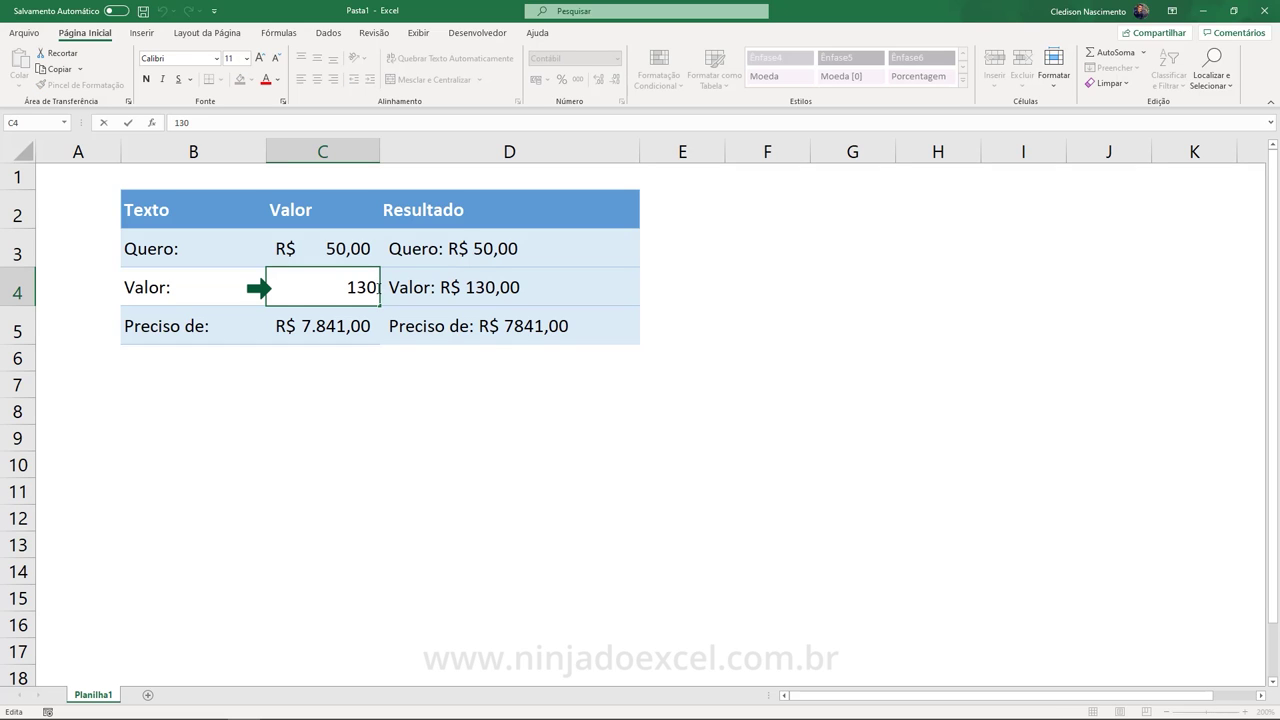
Test C4 as 130,20, then undo back to 130,00 and remove the D3:D5 formulas.
{"action": "type", "text": ",20"}
{"action": "key", "text": "Return"}
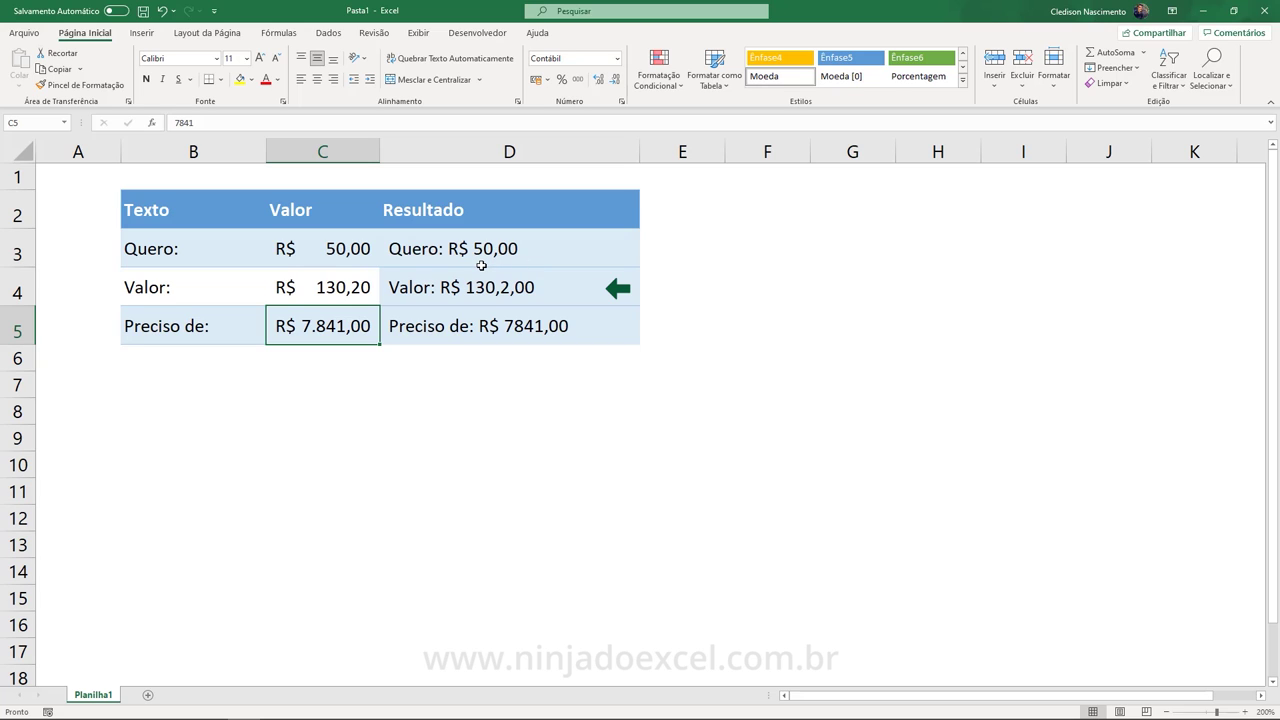
{"action": "key", "text": "ctrl+z"}
{"action": "key", "text": "ctrl+z"}
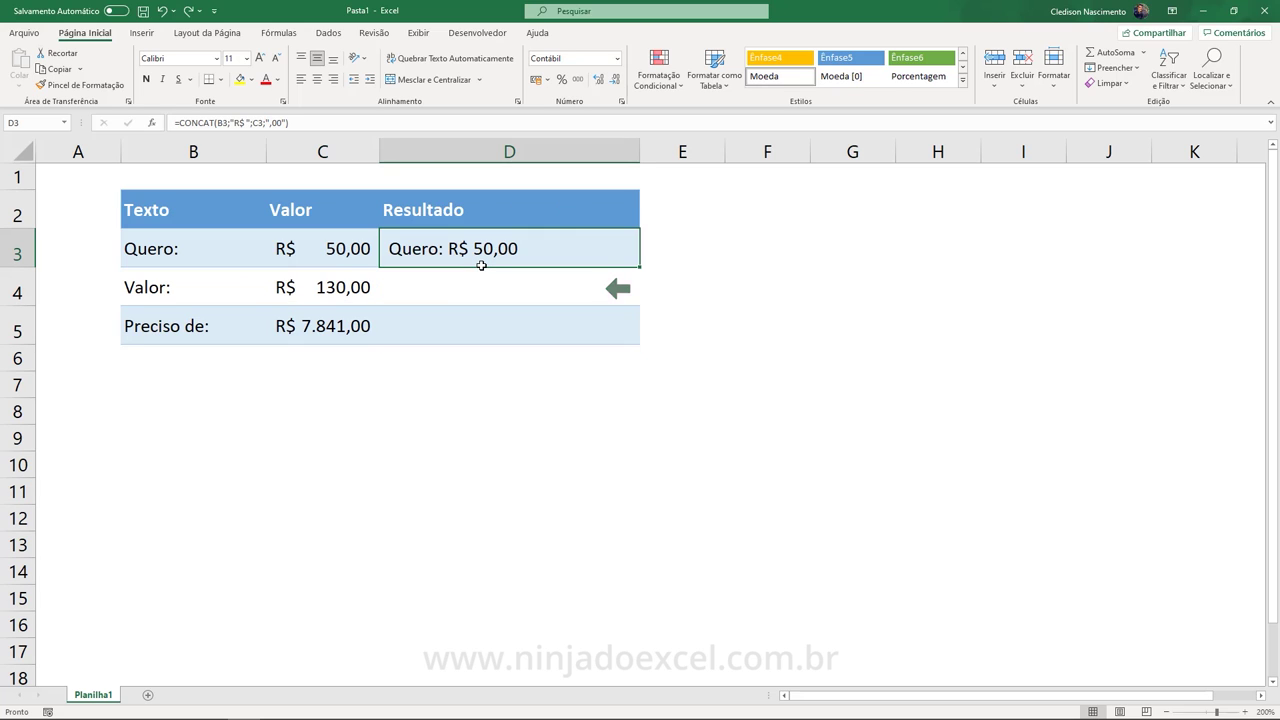
{"action": "key", "text": "ctrl+z"}
{"action": "left_click", "coordinate": [211, 251]}
{"action": "double_click", "coordinate": [200, 250]}
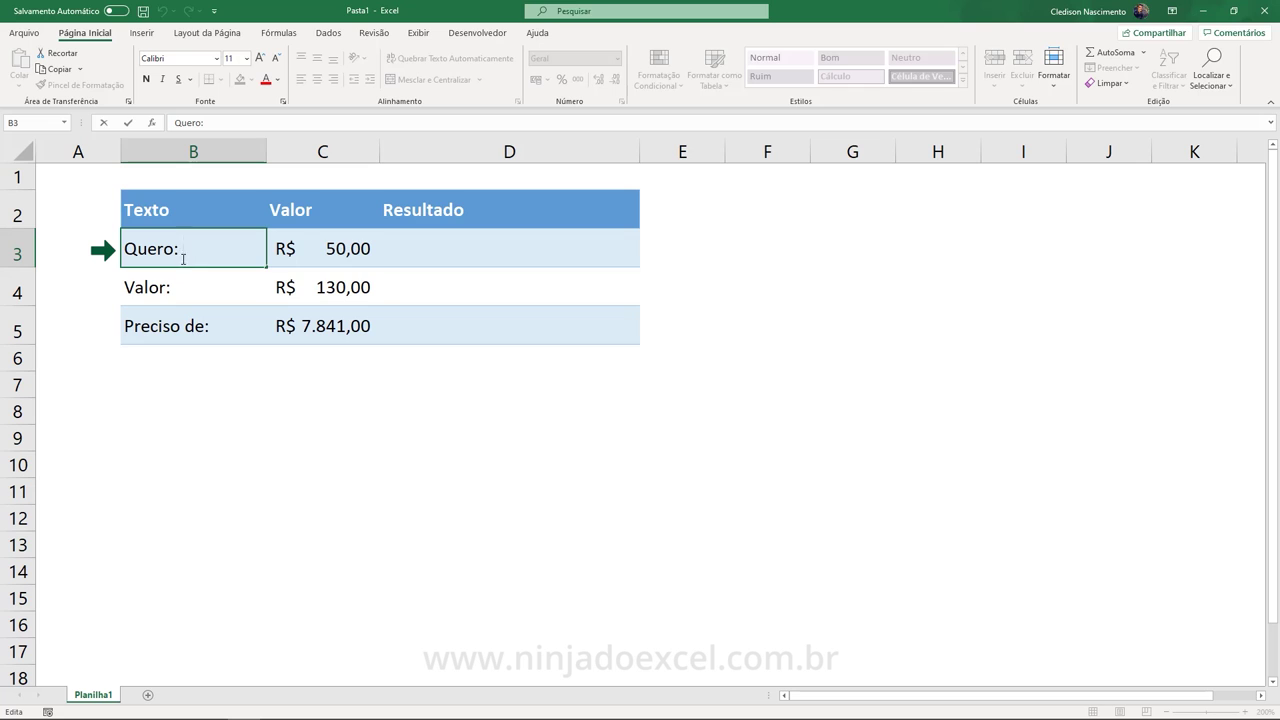
{"action": "left_click", "coordinate": [192, 278]}
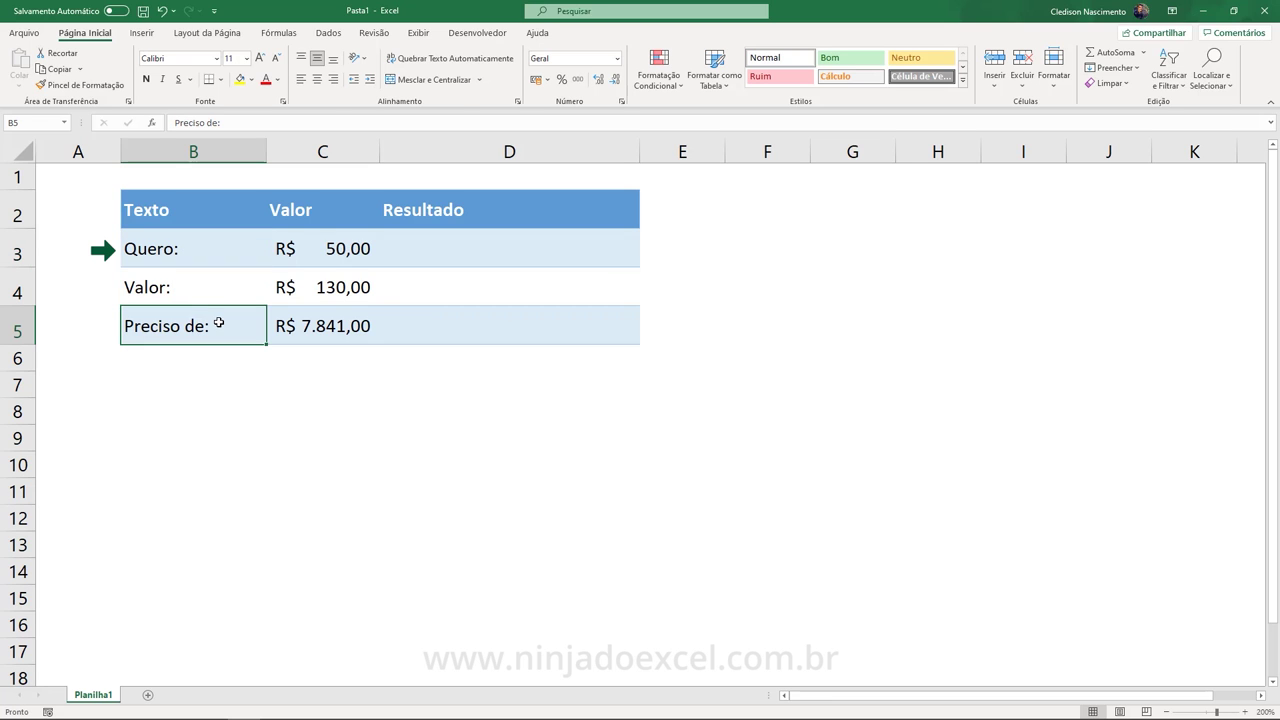
{"action": "double_click", "coordinate": [213, 320]}
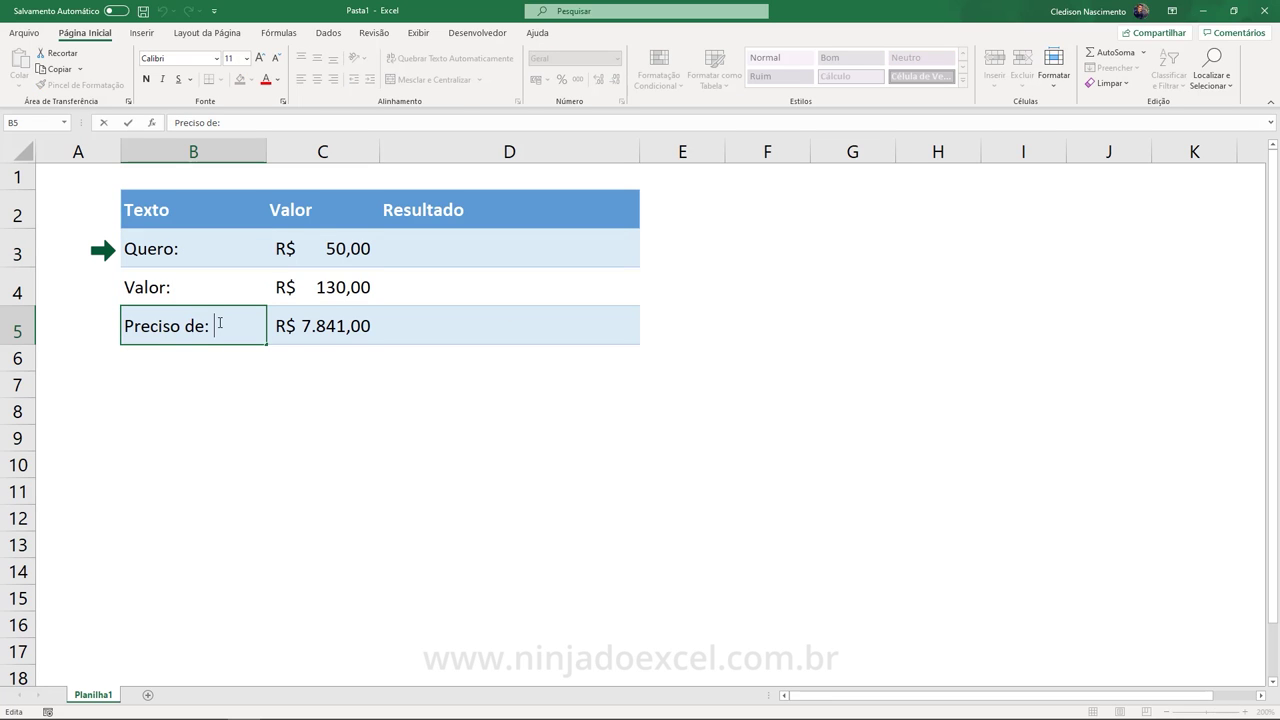
{"action": "double_click", "coordinate": [200, 251]}
{"action": "left_click", "coordinate": [393, 255]}
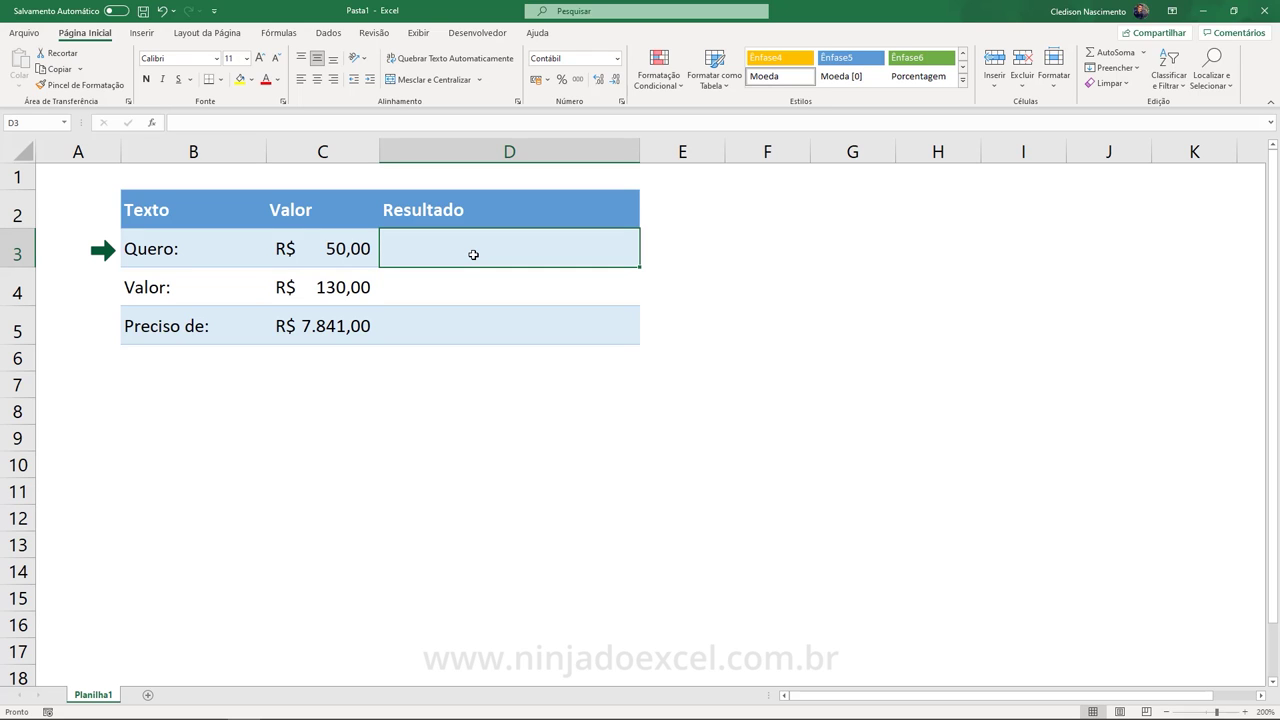
Begin the D3 formula as =CONCAT(B3;TEXTO(C3; with the format argument still to add.
{"action": "type", "text": "="}
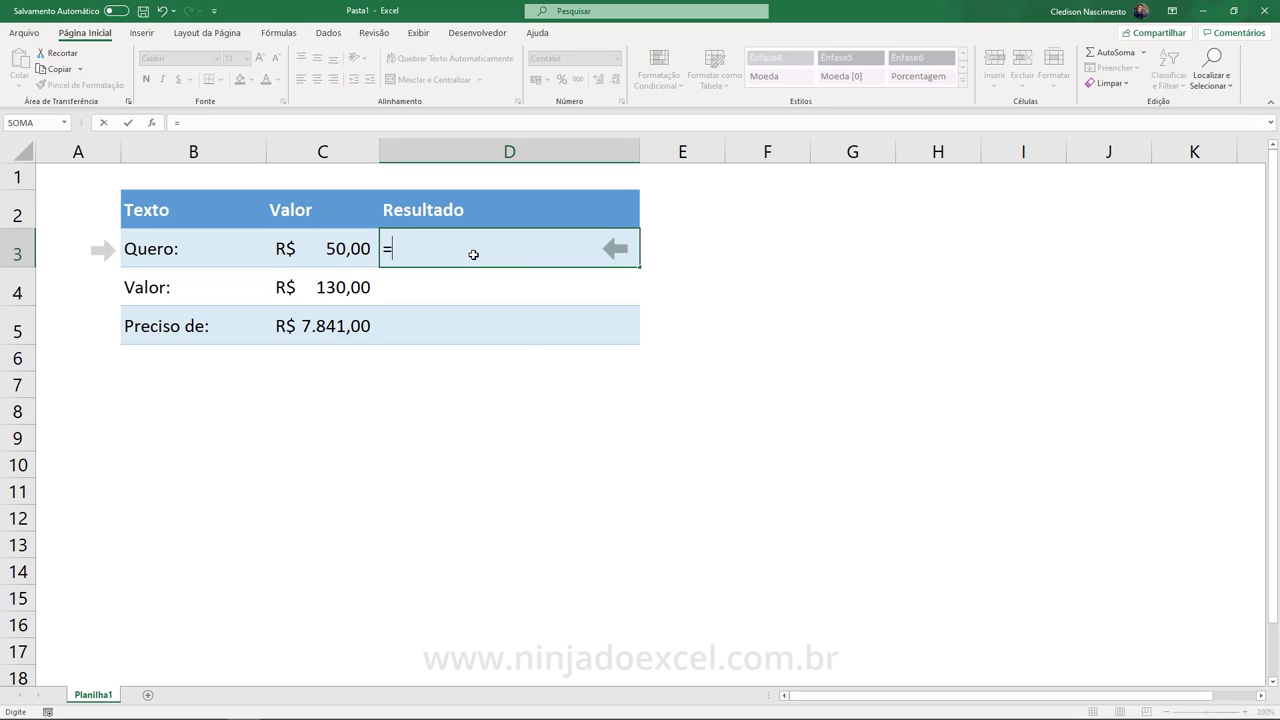
{"action": "type", "text": "conc"}
{"action": "key", "text": "Tab"}
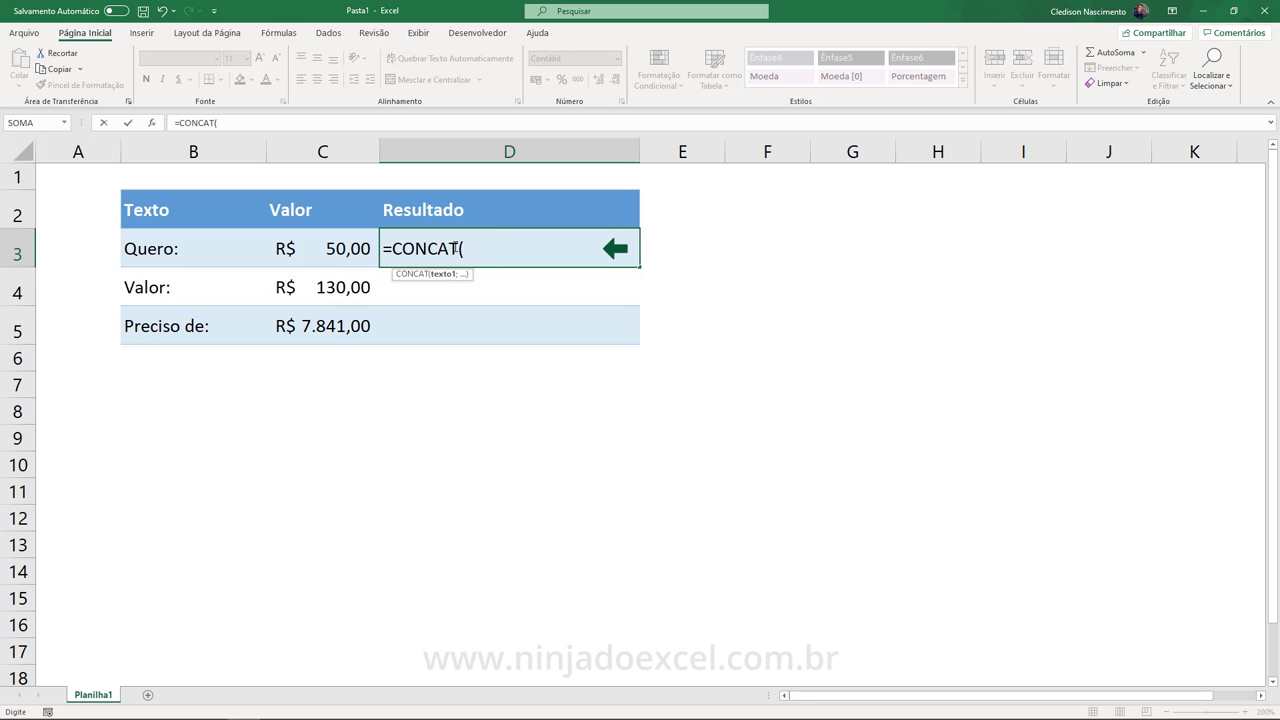
{"action": "left_click", "coordinate": [181, 240]}
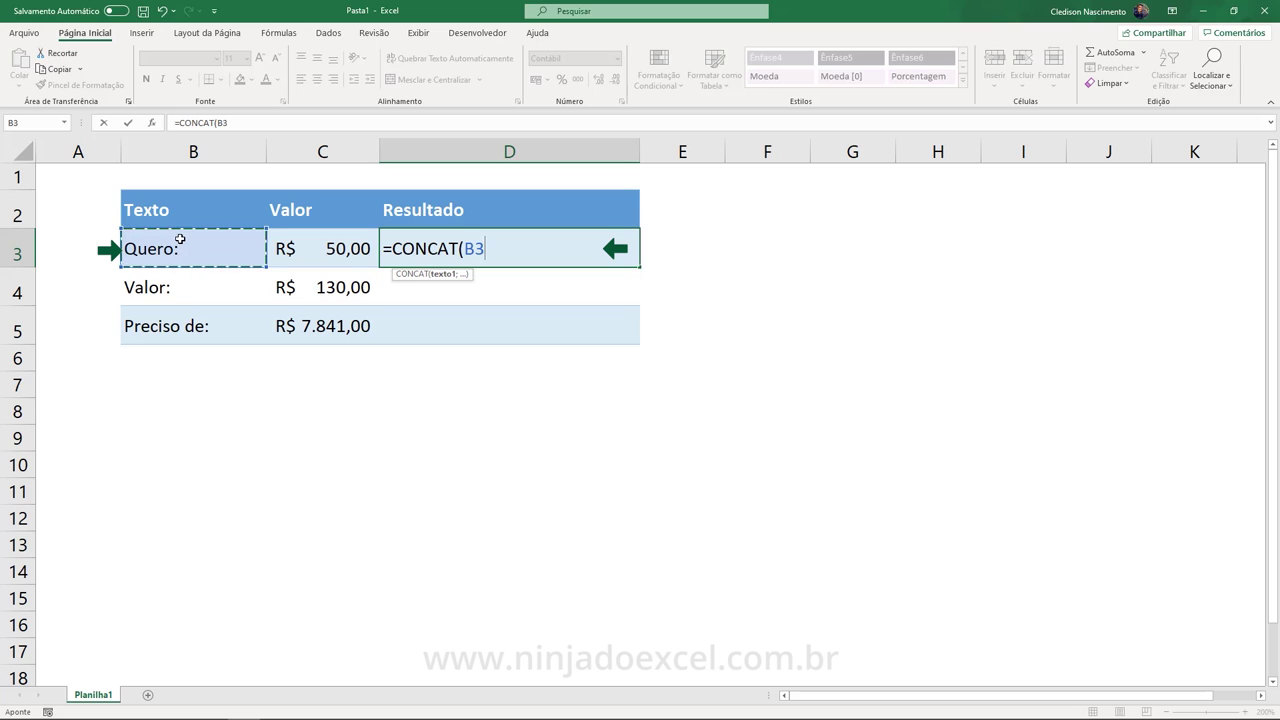
{"action": "type", "text": ";"}
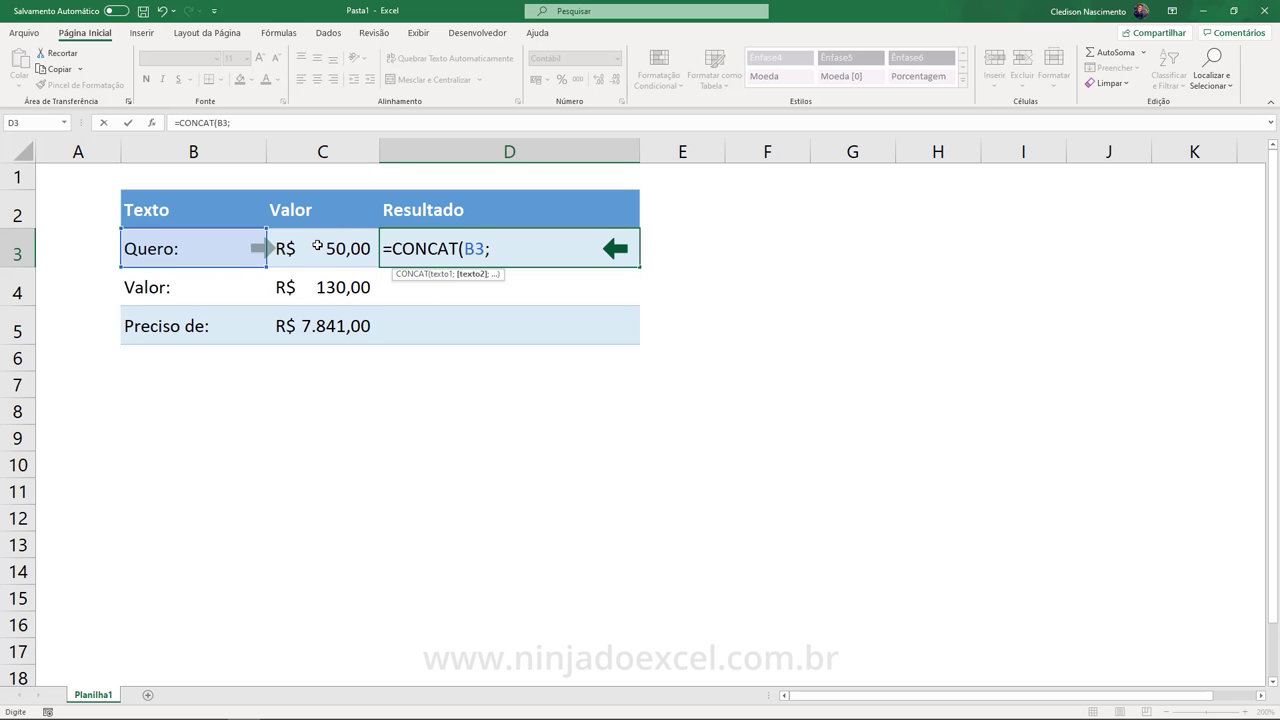
{"action": "type", "text": "tex"}
{"action": "key", "text": "Tab"}
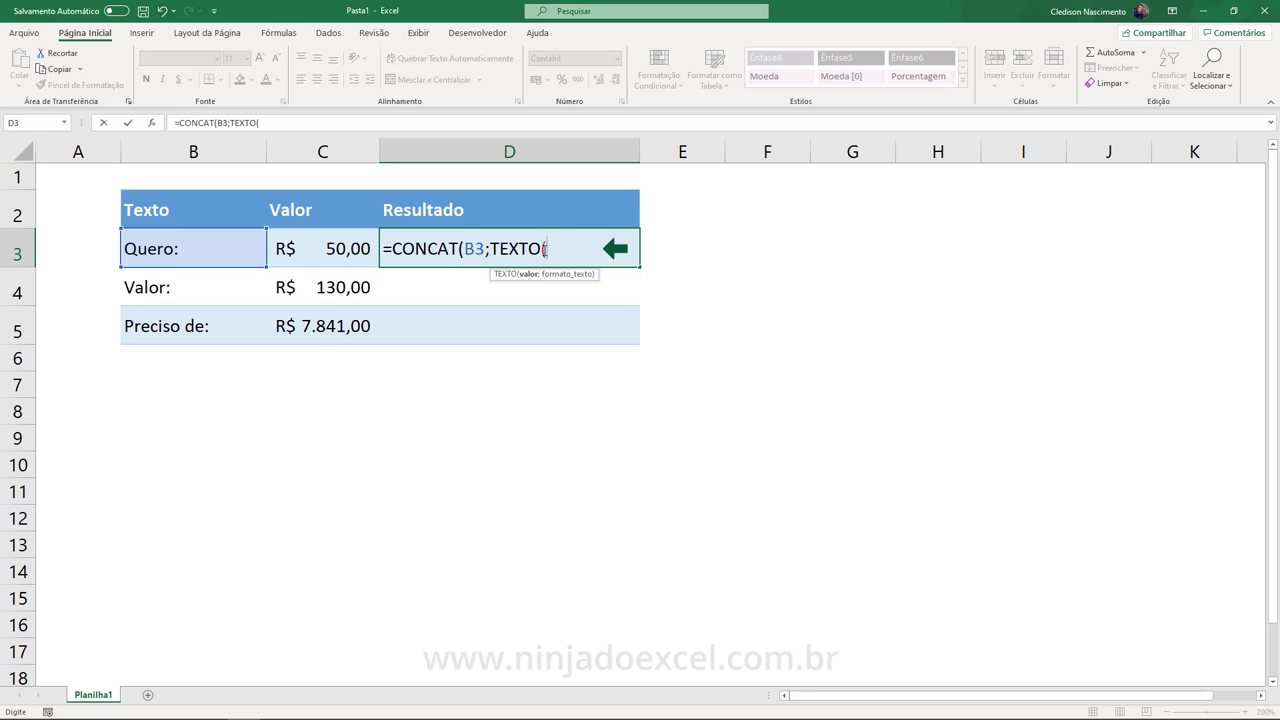
{"action": "left_click", "coordinate": [331, 240]}
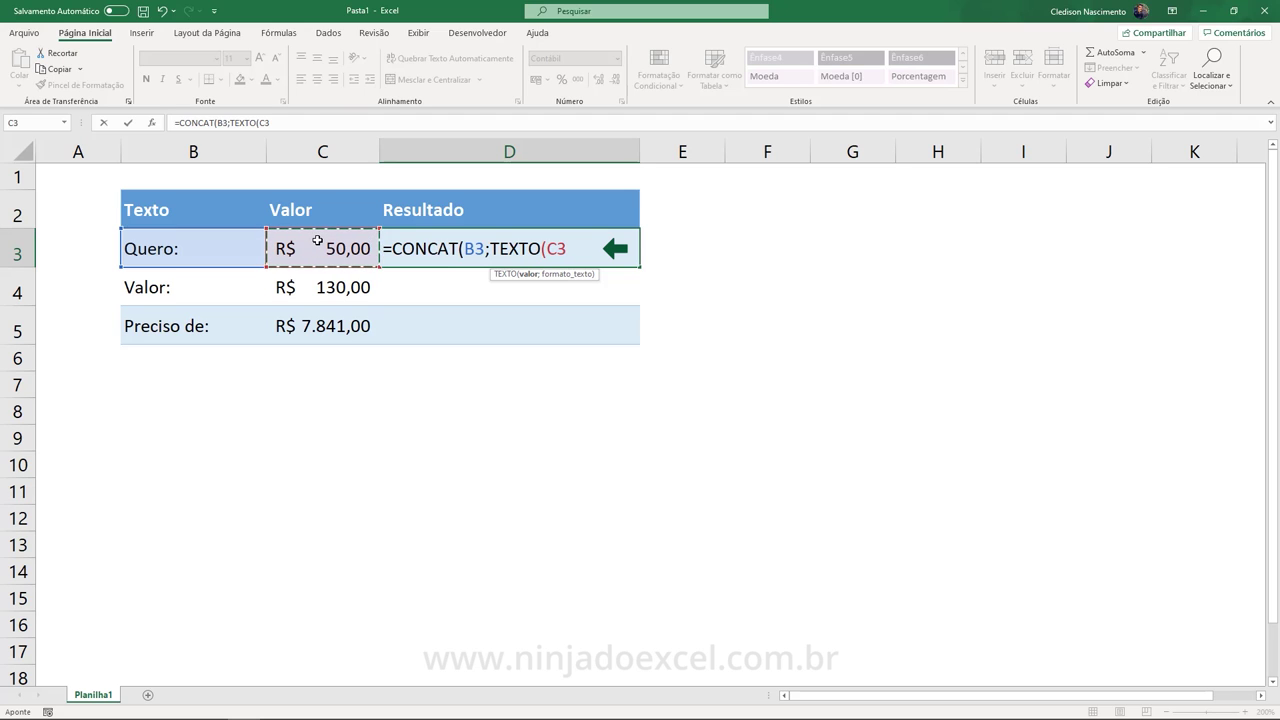
{"action": "type", "text": ";"}
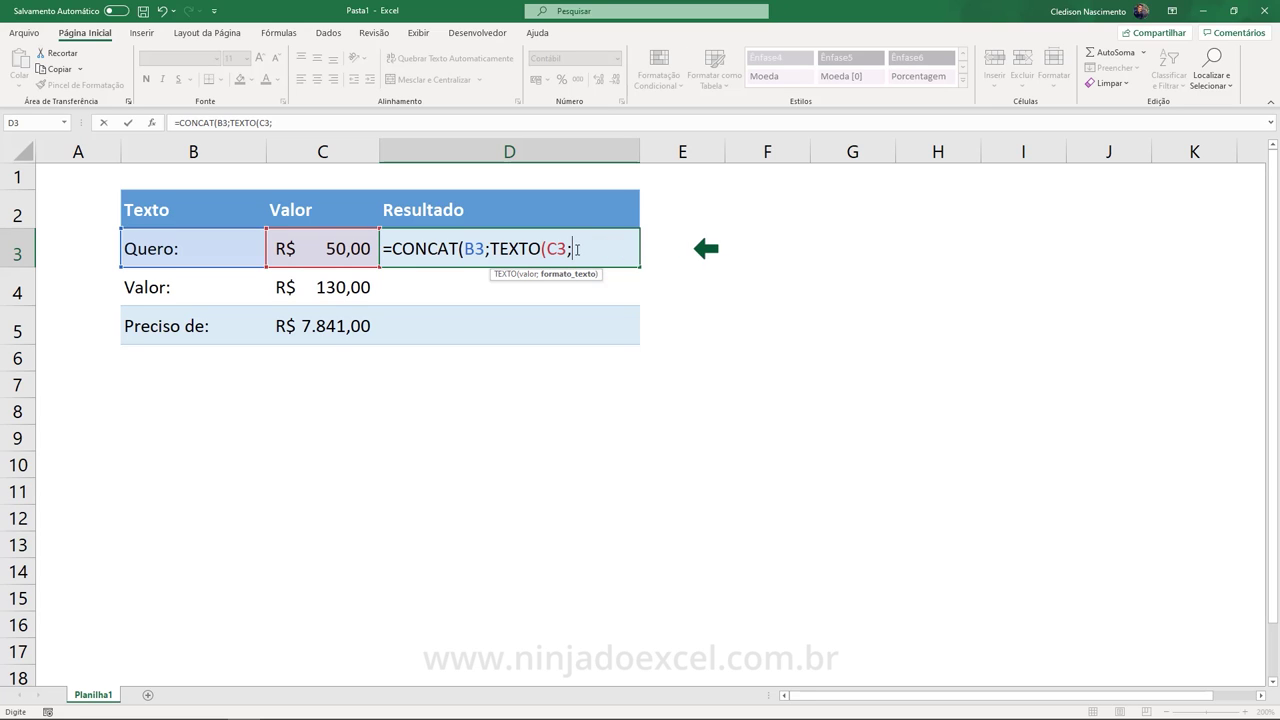
Give TEXTO the format "R$ #.##0,00;-R$ #.##0,00" and close its parenthesis.
{"action": "type", "text": "\"R$ #.##0,00;-R$ #.##0,00\""}
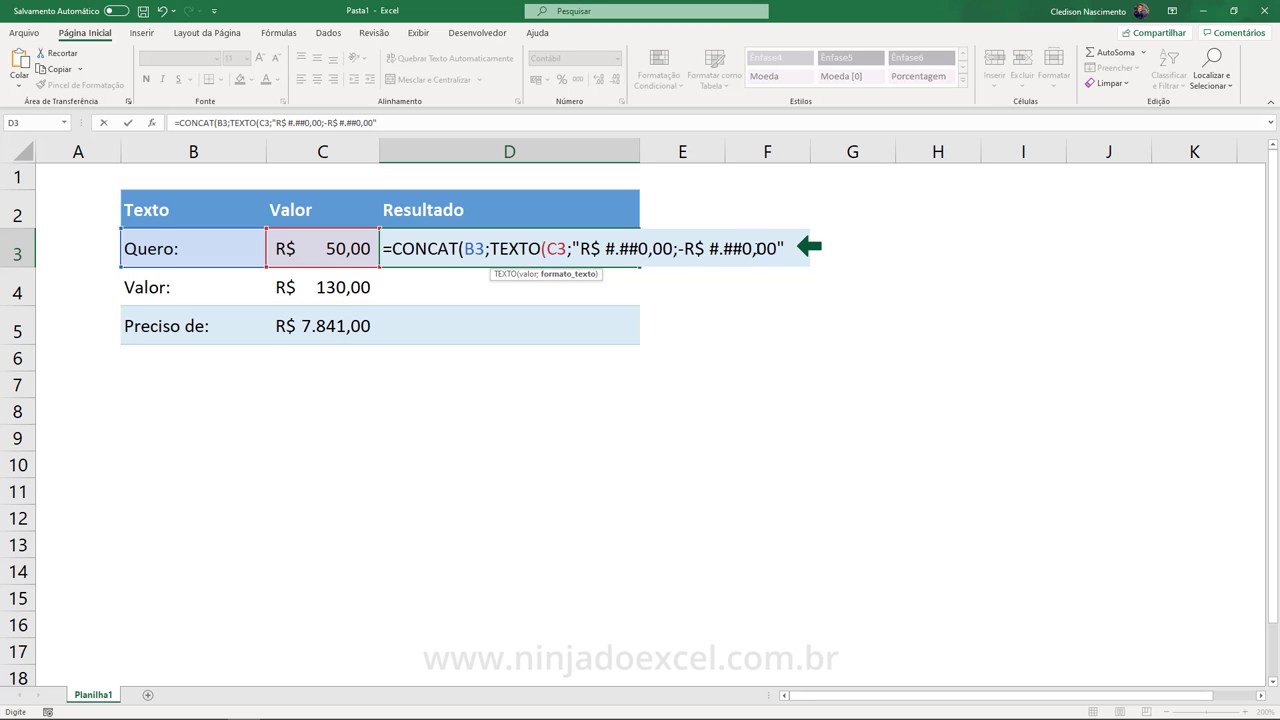
{"action": "type", "text": ")"}
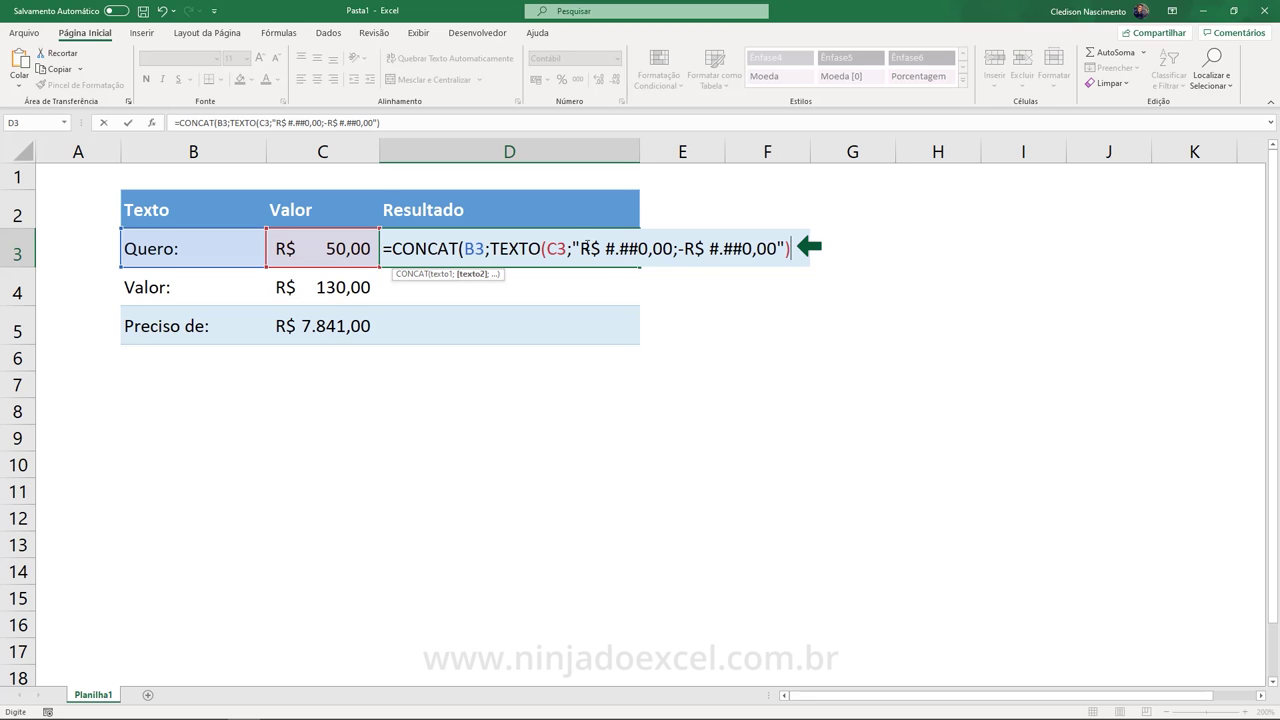
{"action": "left_click_drag", "start_coordinate": [580, 248], "coordinate": [778, 248]}
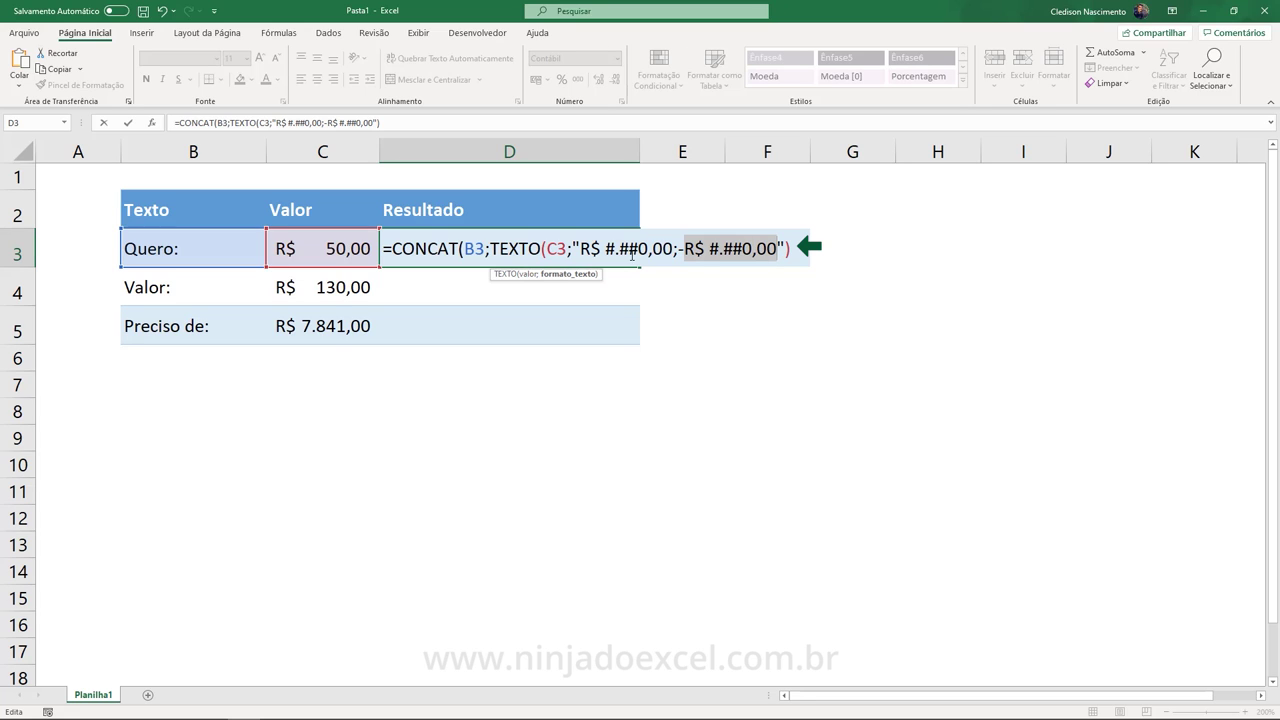
Highlight the C3 reference, R$ symbol and #.##0 pattern within the D3 formula.
{"action": "double_click", "coordinate": [555, 248]}
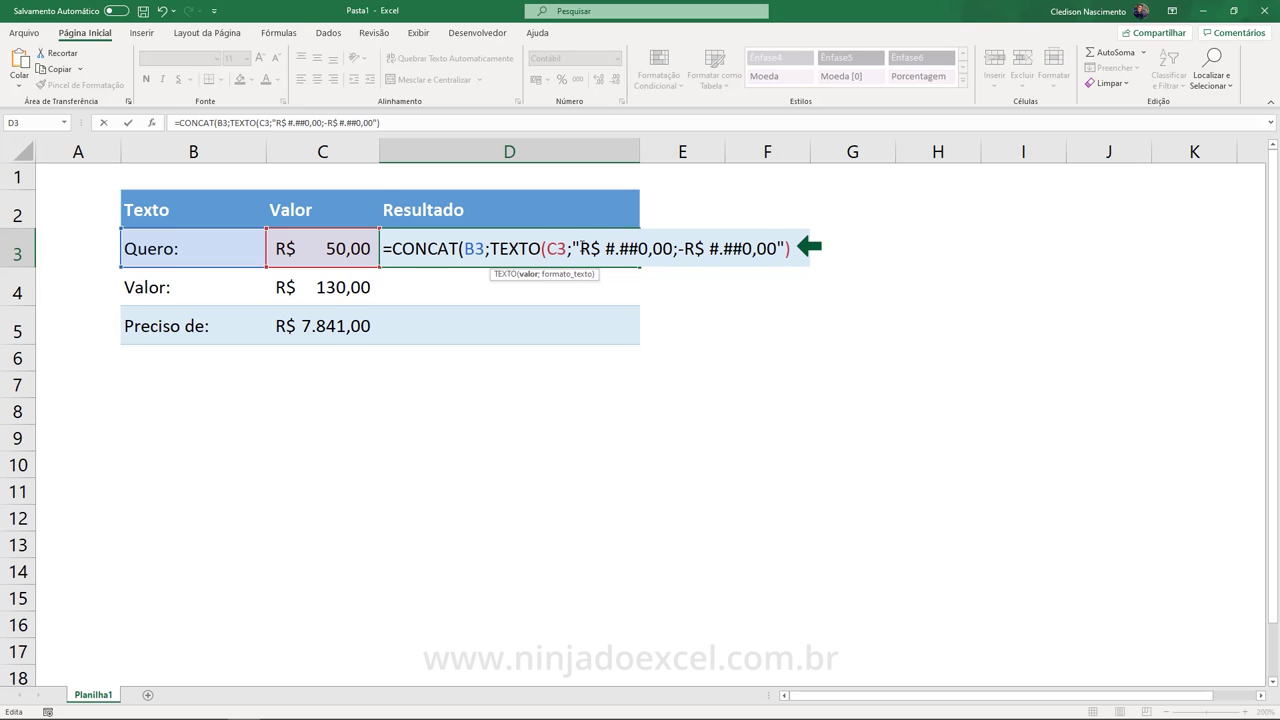
{"action": "left_click_drag", "start_coordinate": [580, 248], "coordinate": [601, 248]}
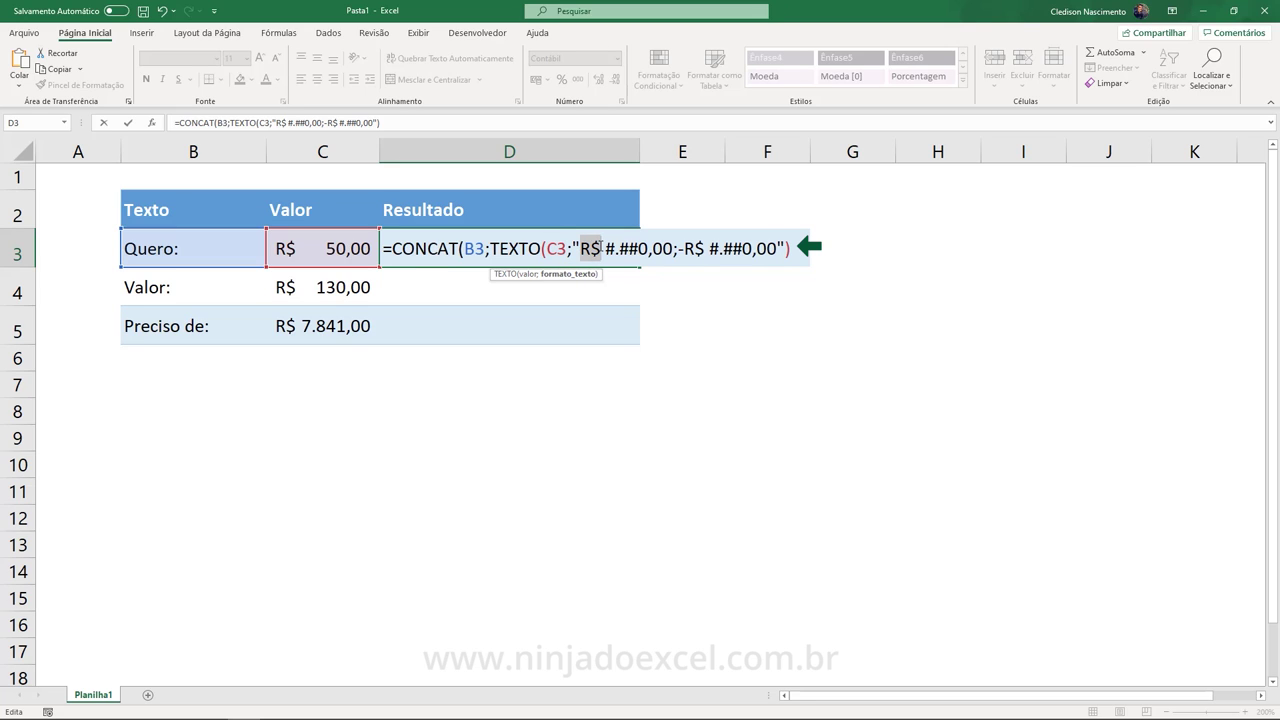
{"action": "left_click", "coordinate": [606, 248]}
{"action": "left_click_drag", "start_coordinate": [606, 248], "coordinate": [638, 248]}
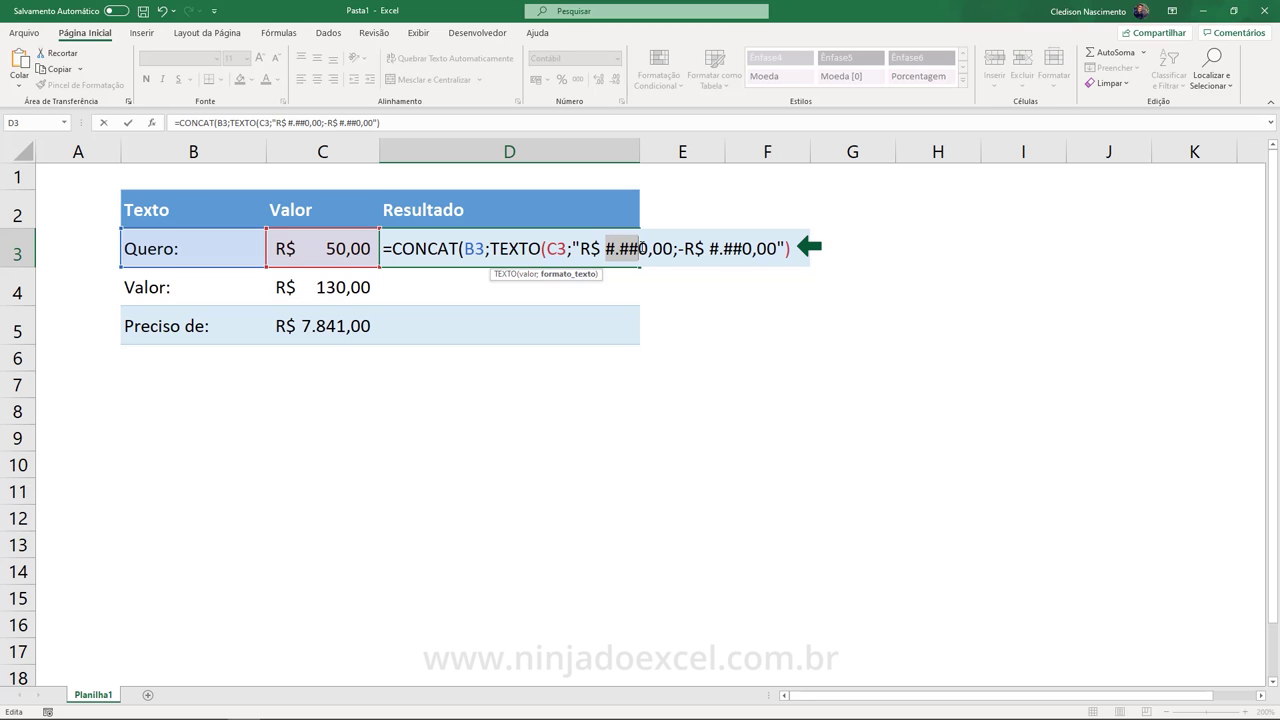
{"action": "left_click", "coordinate": [615, 248]}
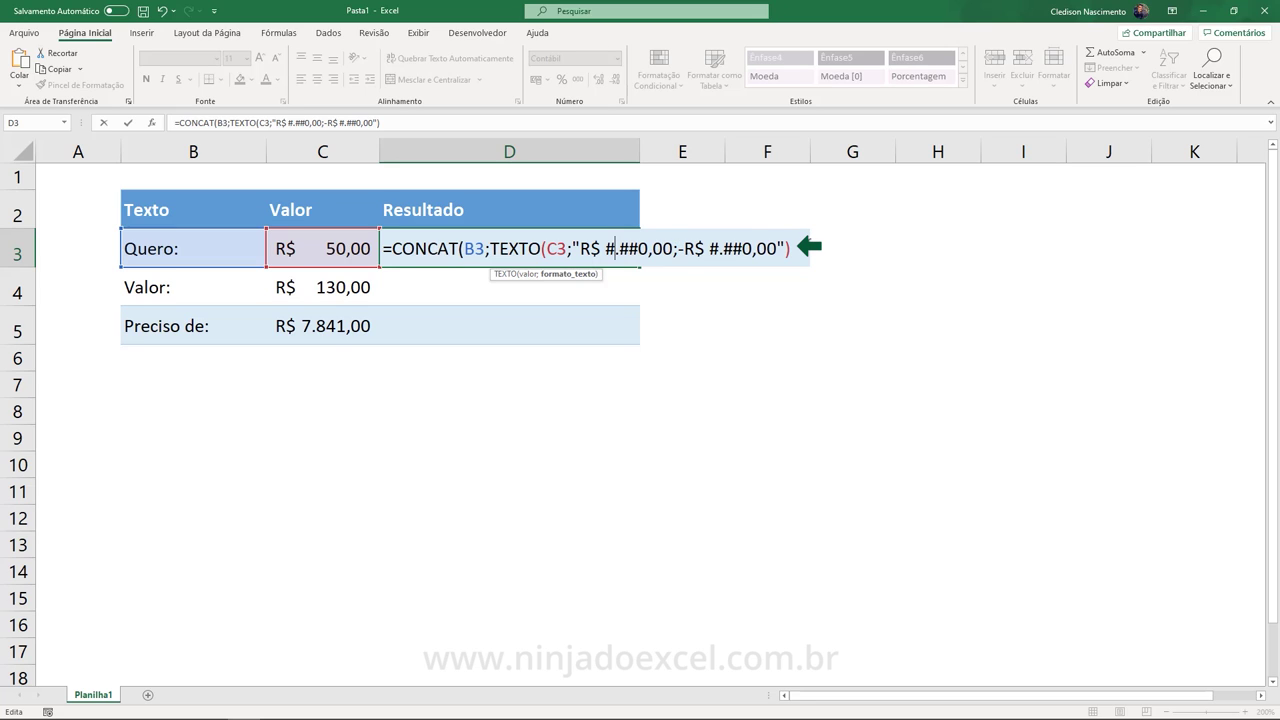
{"action": "left_click", "coordinate": [791, 248]}
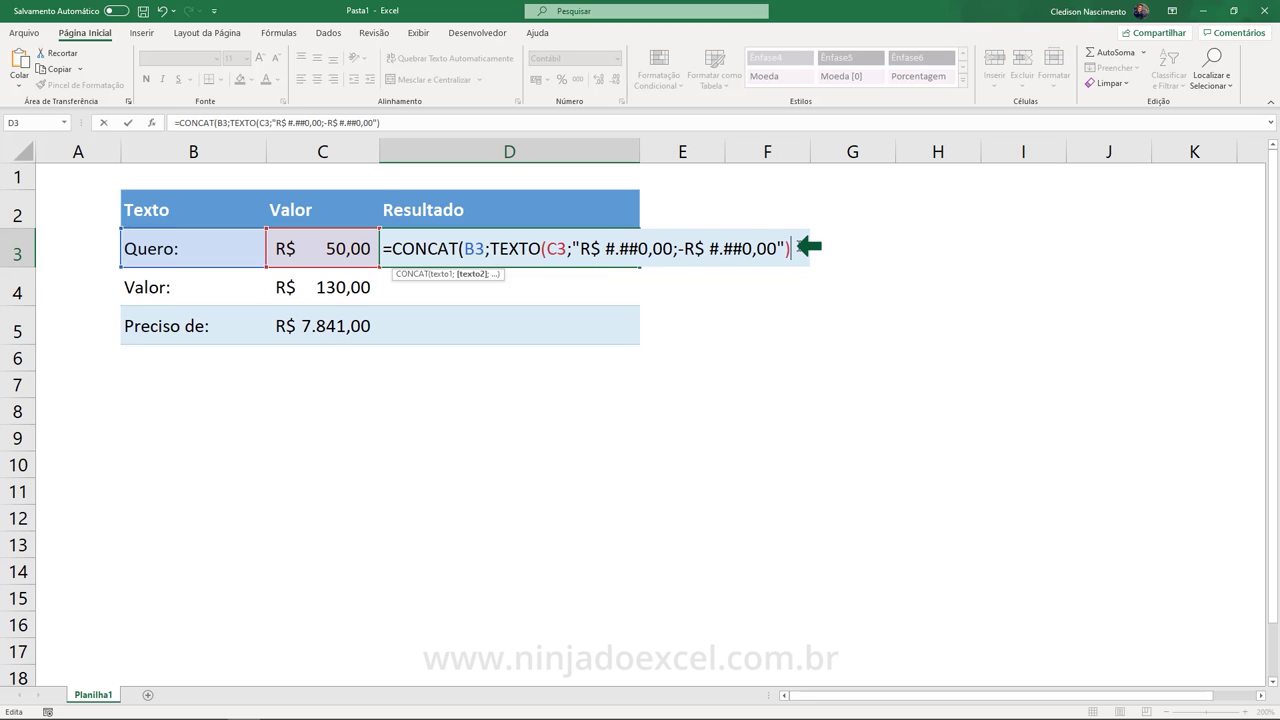
Commit the formula, accepting Excel's suggested correction, and fill it down through D5.
{"action": "key", "text": "Return"}
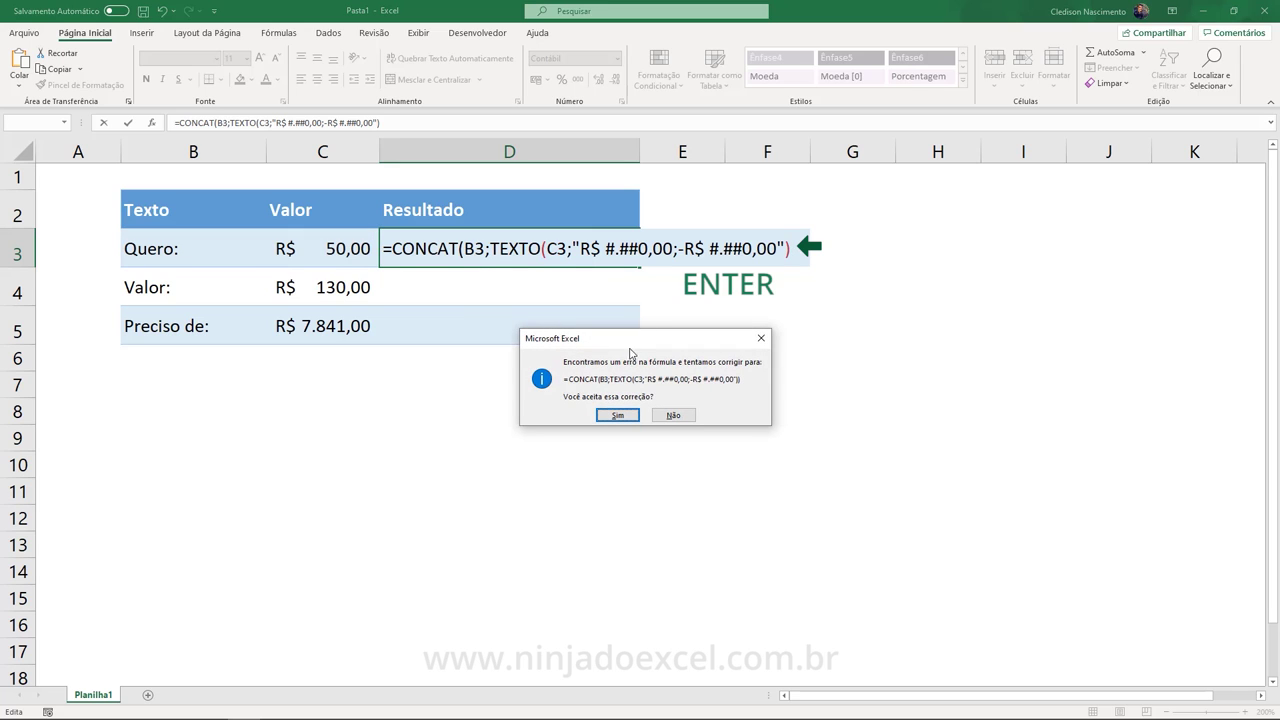
{"action": "left_click", "coordinate": [618, 416]}
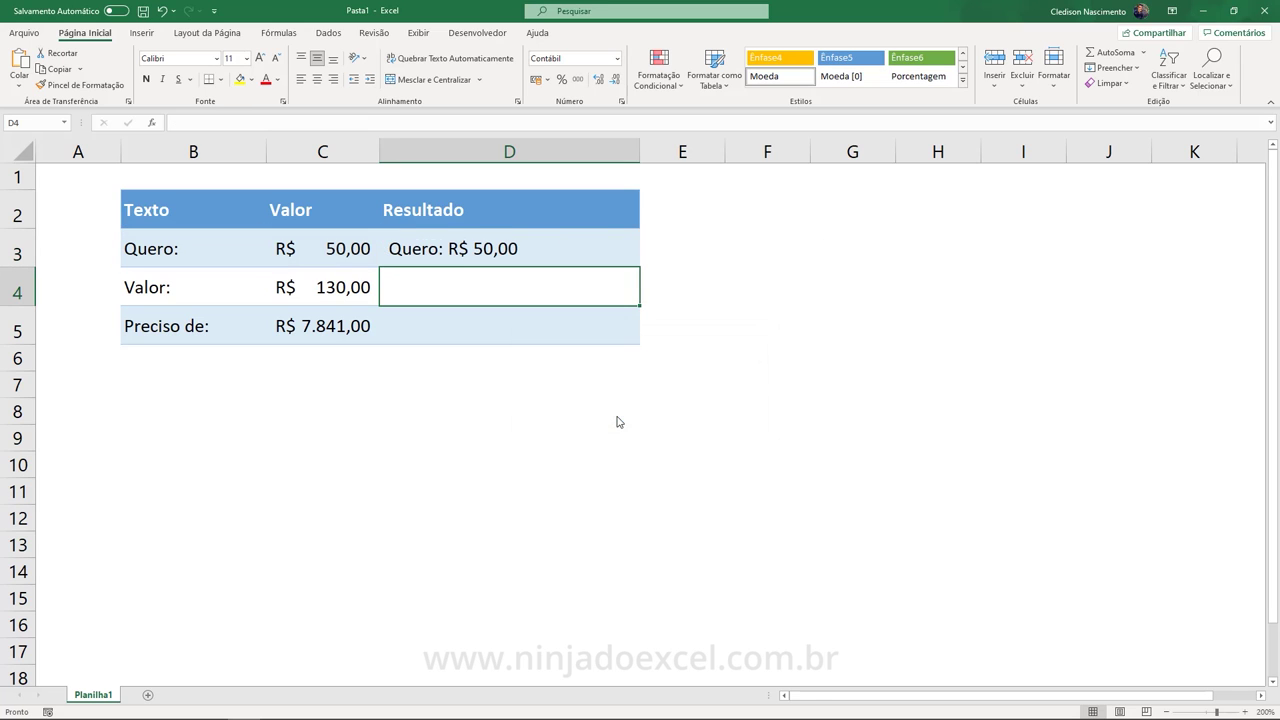
{"action": "left_click", "coordinate": [559, 242]}
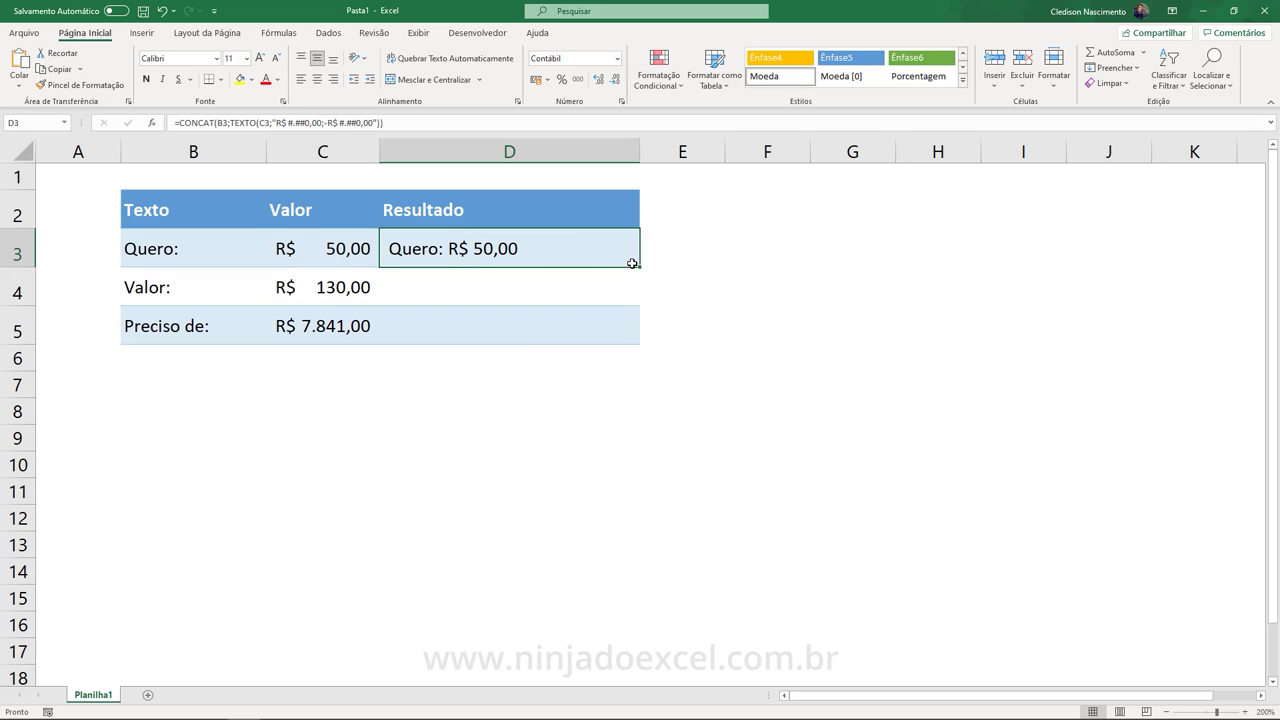
{"action": "left_click_drag", "start_coordinate": [640, 267], "coordinate": [640, 345]}
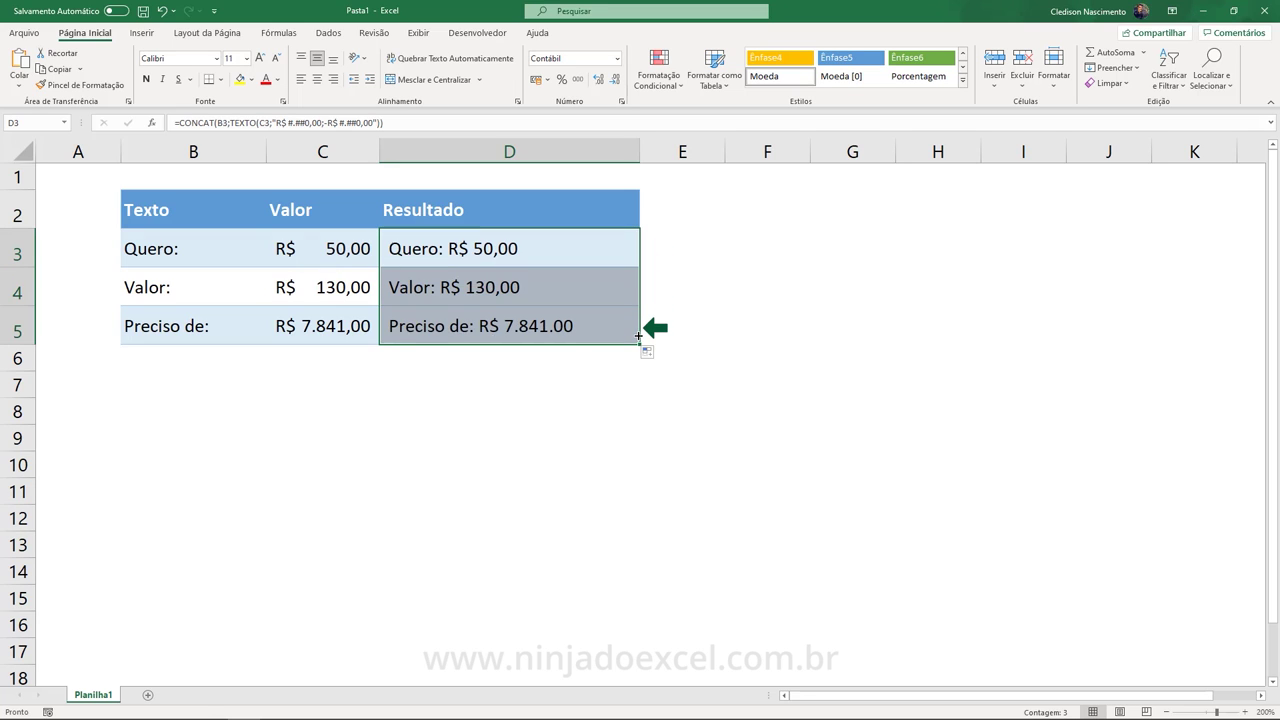
{"action": "left_click_drag", "start_coordinate": [232, 249], "coordinate": [218, 334]}
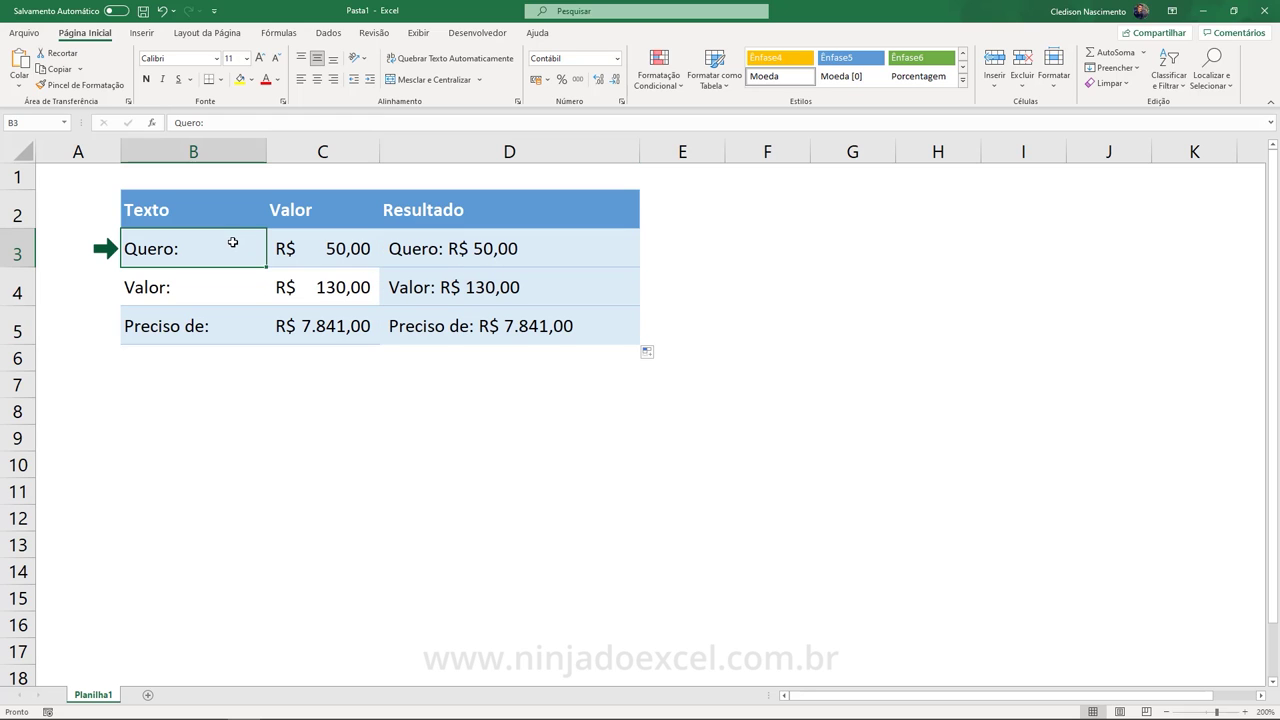
{"action": "left_click", "coordinate": [218, 334]}
Copy the B3:B5 label formatting onto D3:D5 with the Format Painter (Pincel de Formatação).
{"action": "left_click_drag", "start_coordinate": [166, 251], "coordinate": [200, 325]}
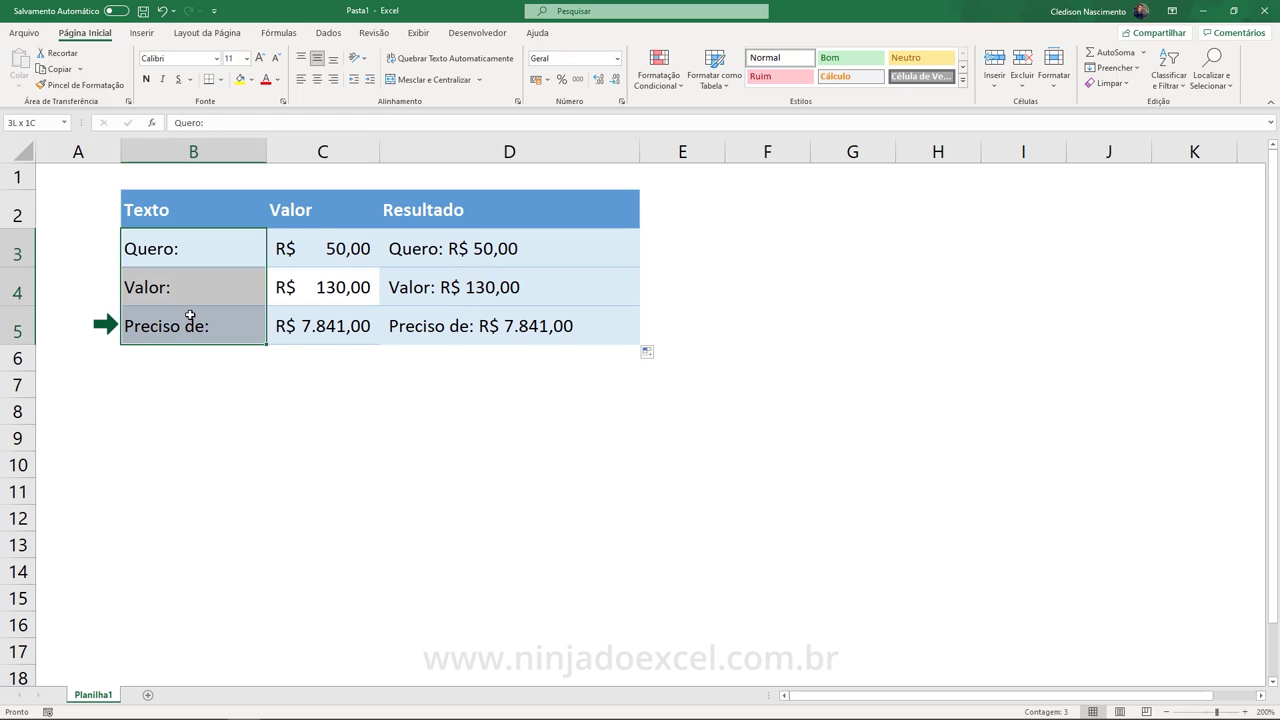
{"action": "left_click", "coordinate": [80, 85]}
{"action": "left_click", "coordinate": [455, 255]}
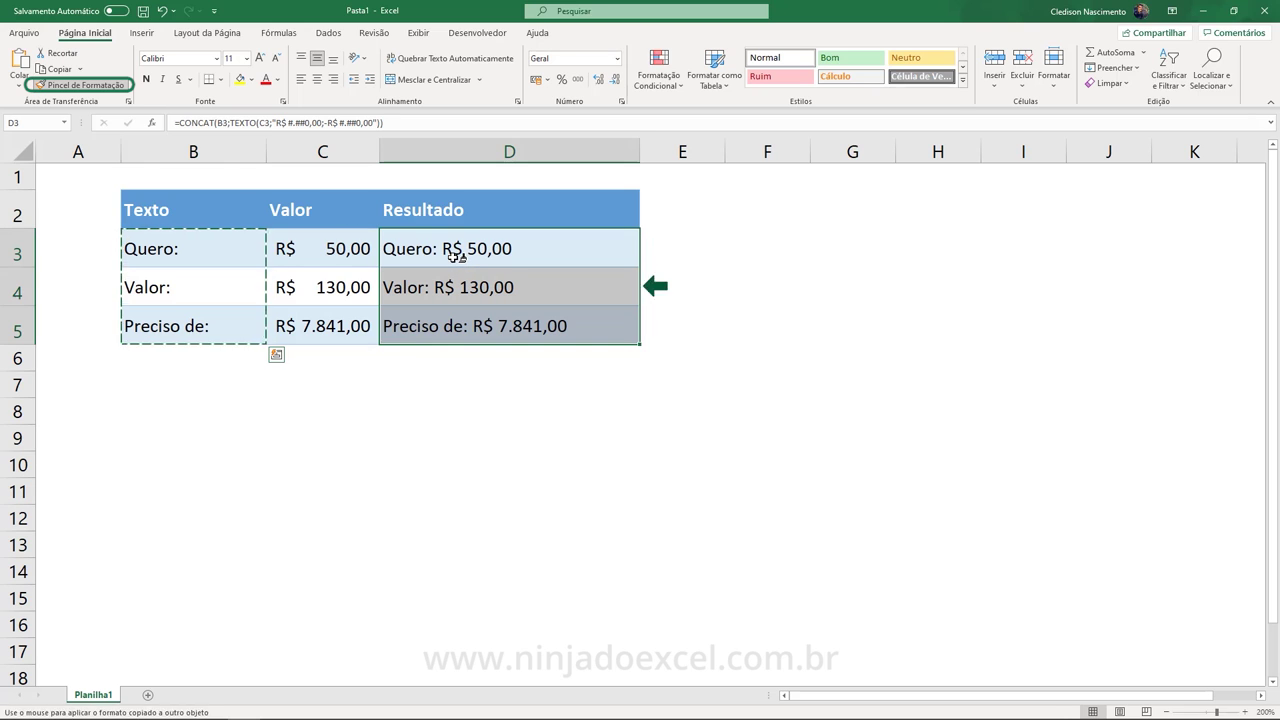
{"action": "left_click", "coordinate": [195, 206]}
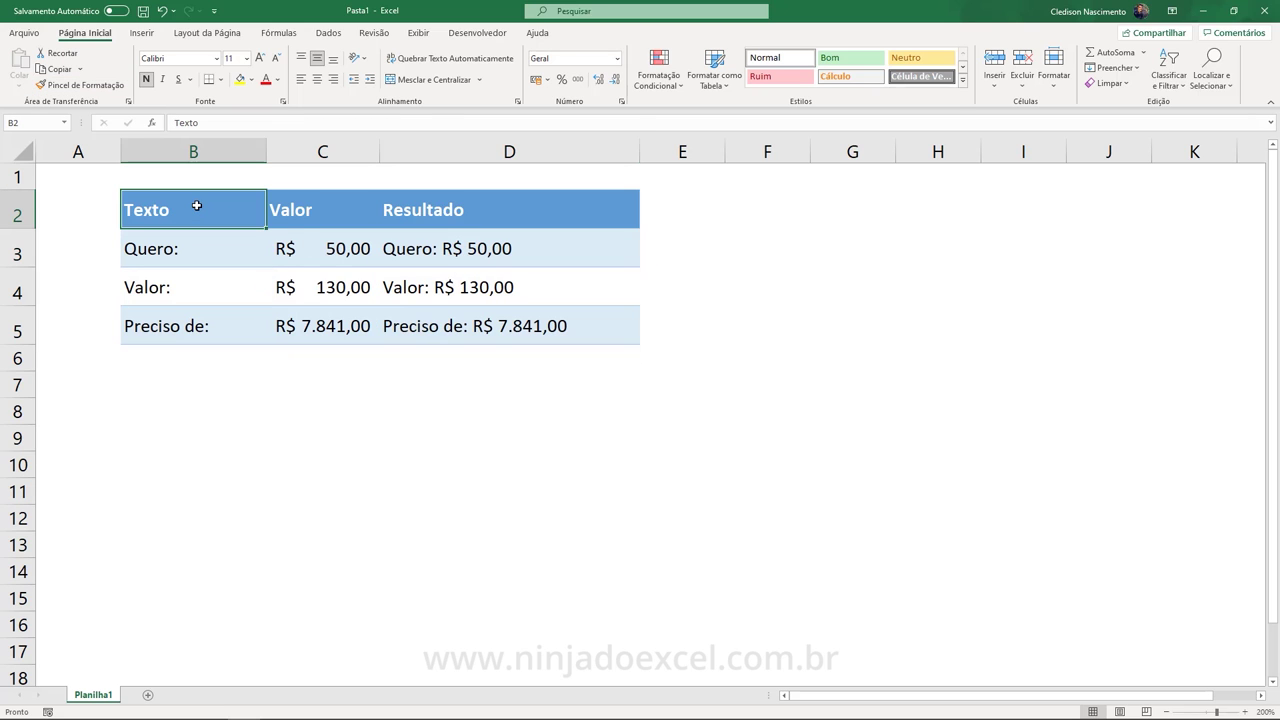